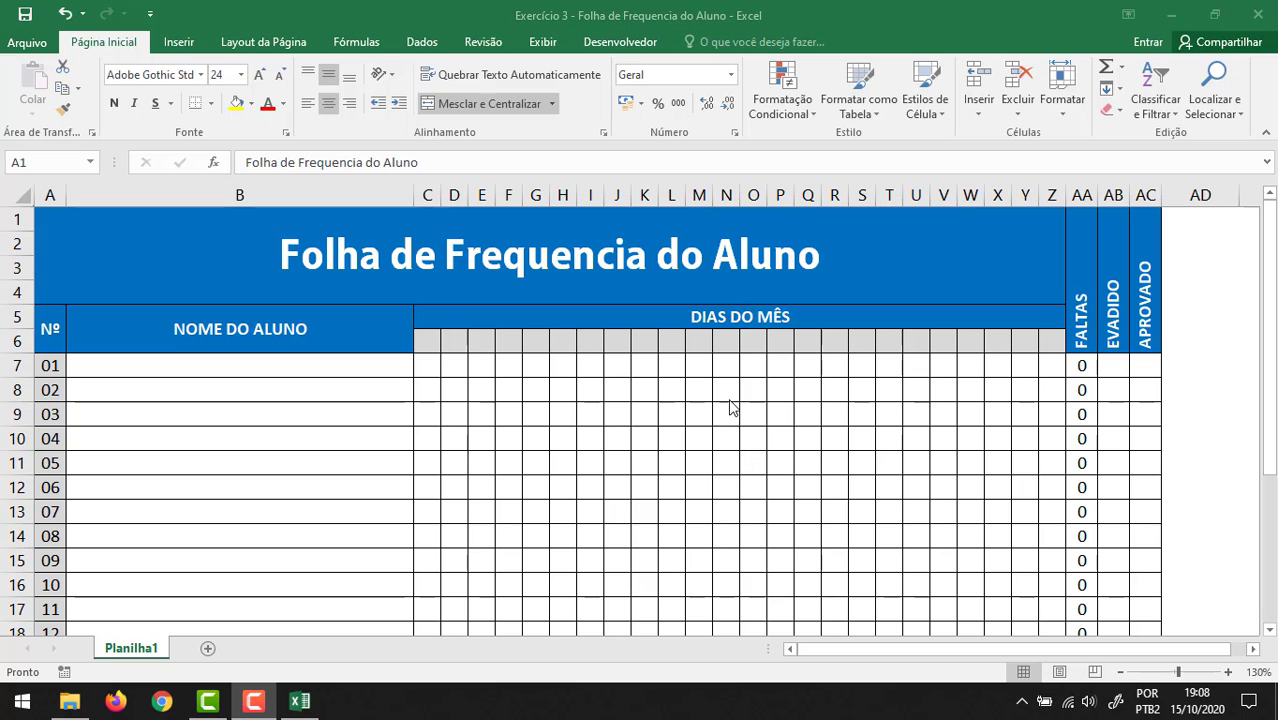
# Step: Switch the attendance sheet to Page Layout view and scroll through its two printed pages
pyautogui.scroll(-1, 729, 400)
pyautogui.scroll(-2, 727, 400)
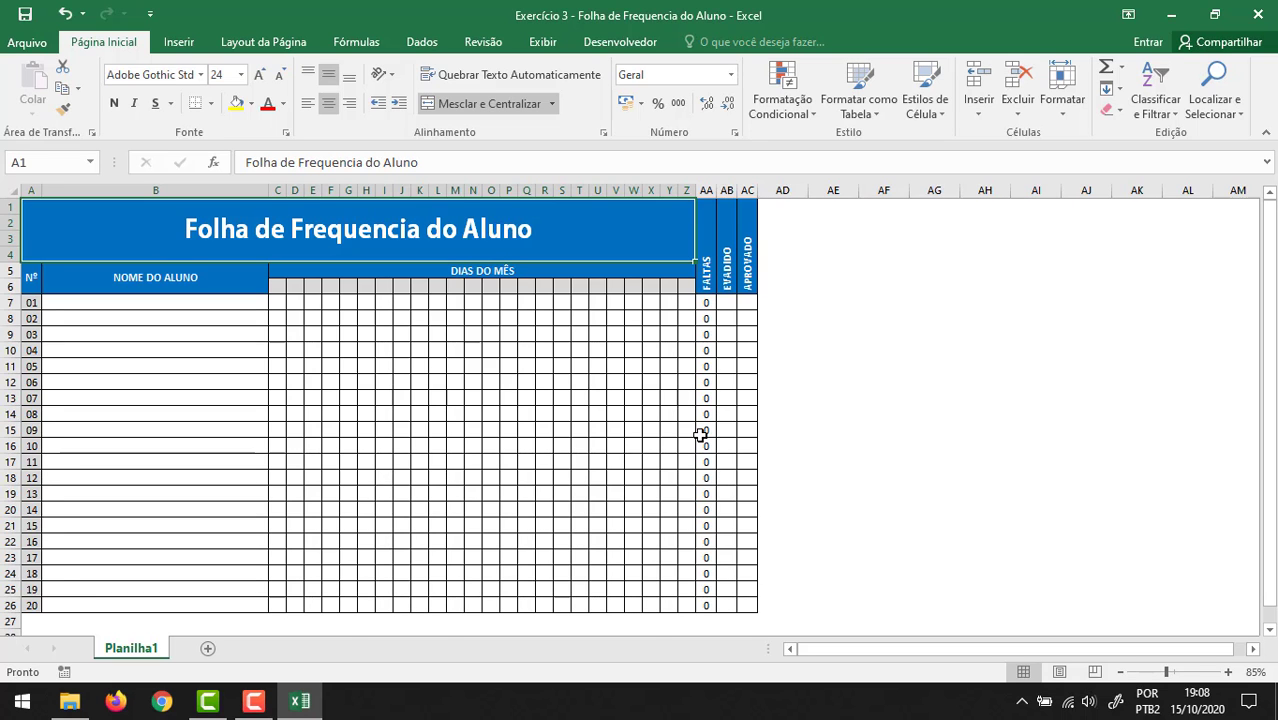
pyautogui.keyDown('ctrl'); pyautogui.scroll(2, 700, 435); pyautogui.keyUp('ctrl')
pyautogui.keyDown('ctrl'); pyautogui.scroll(2, 700, 435); pyautogui.keyUp('ctrl')
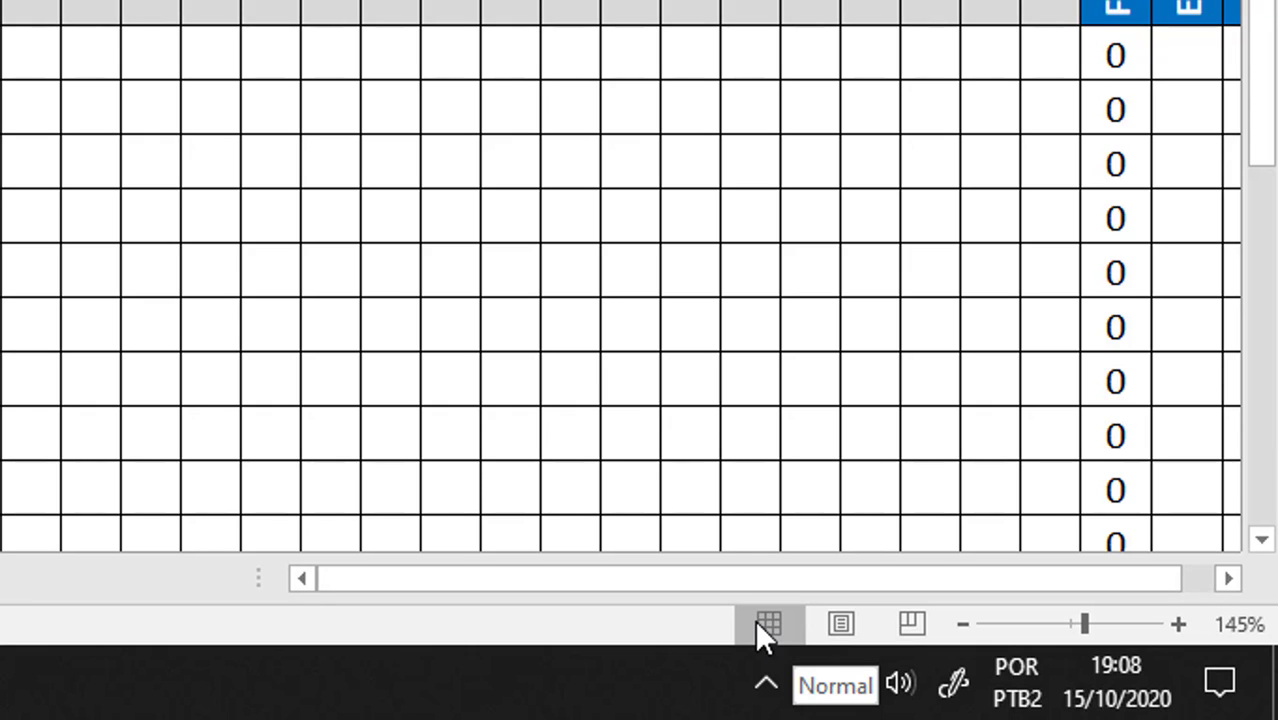
pyautogui.click(845, 620)
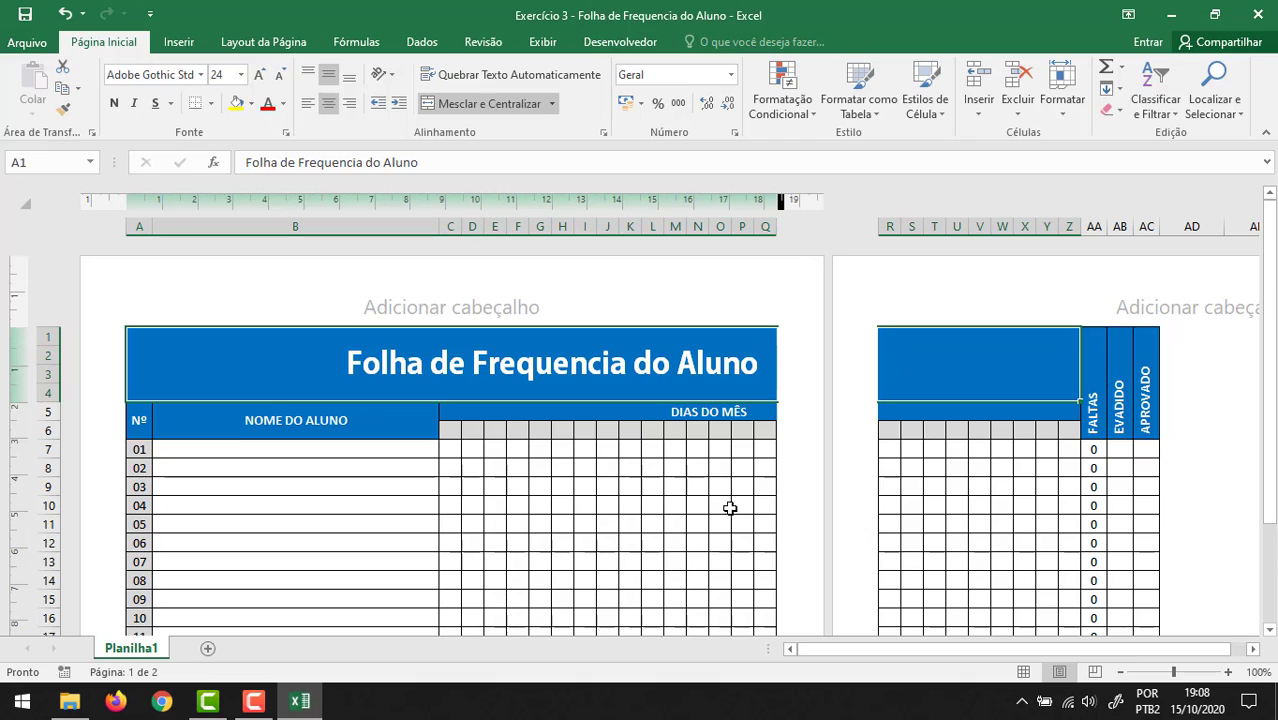
pyautogui.keyDown('ctrl'); pyautogui.scroll(-2, 677, 463); pyautogui.keyUp('ctrl')
pyautogui.keyDown('ctrl'); pyautogui.scroll(-2, 677, 463); pyautogui.keyUp('ctrl')
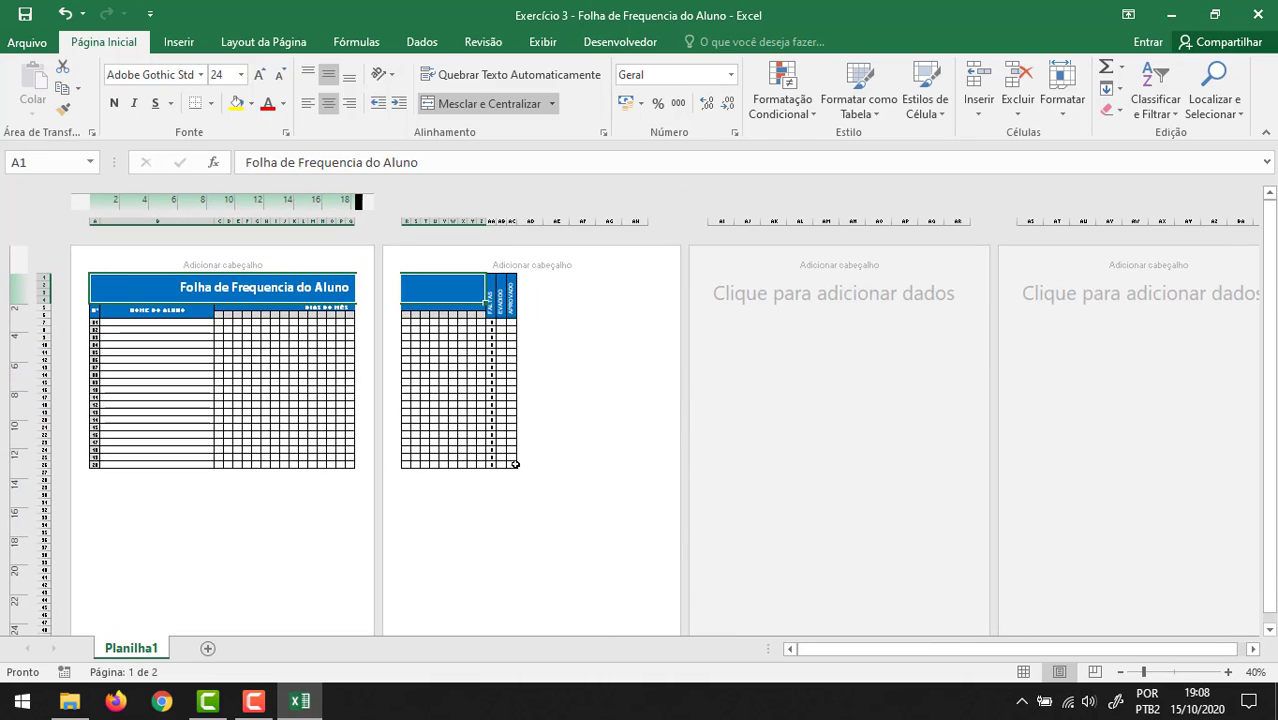
pyautogui.scroll(-3, 515, 460)
pyautogui.scroll(3, 263, 433)
pyautogui.keyDown('ctrl'); pyautogui.scroll(4, 300, 420); pyautogui.keyUp('ctrl')
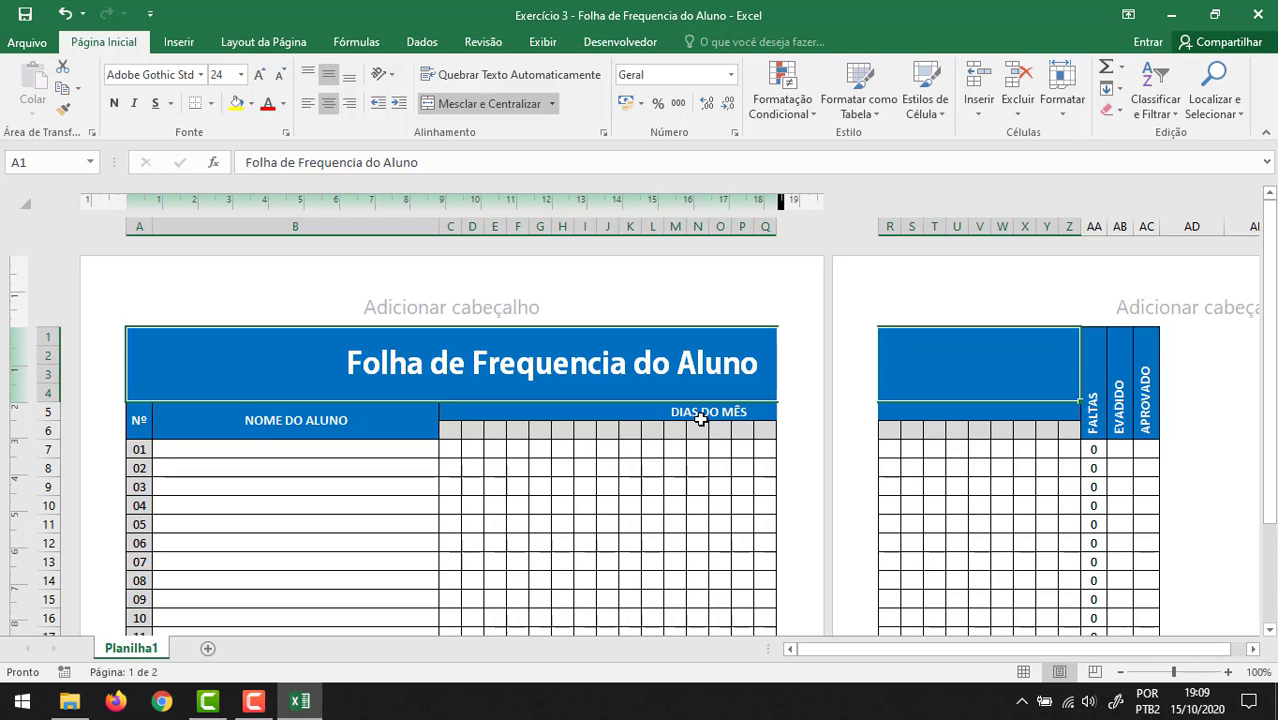
pyautogui.keyDown('ctrl'); pyautogui.scroll(-2, 690, 416); pyautogui.keyUp('ctrl')
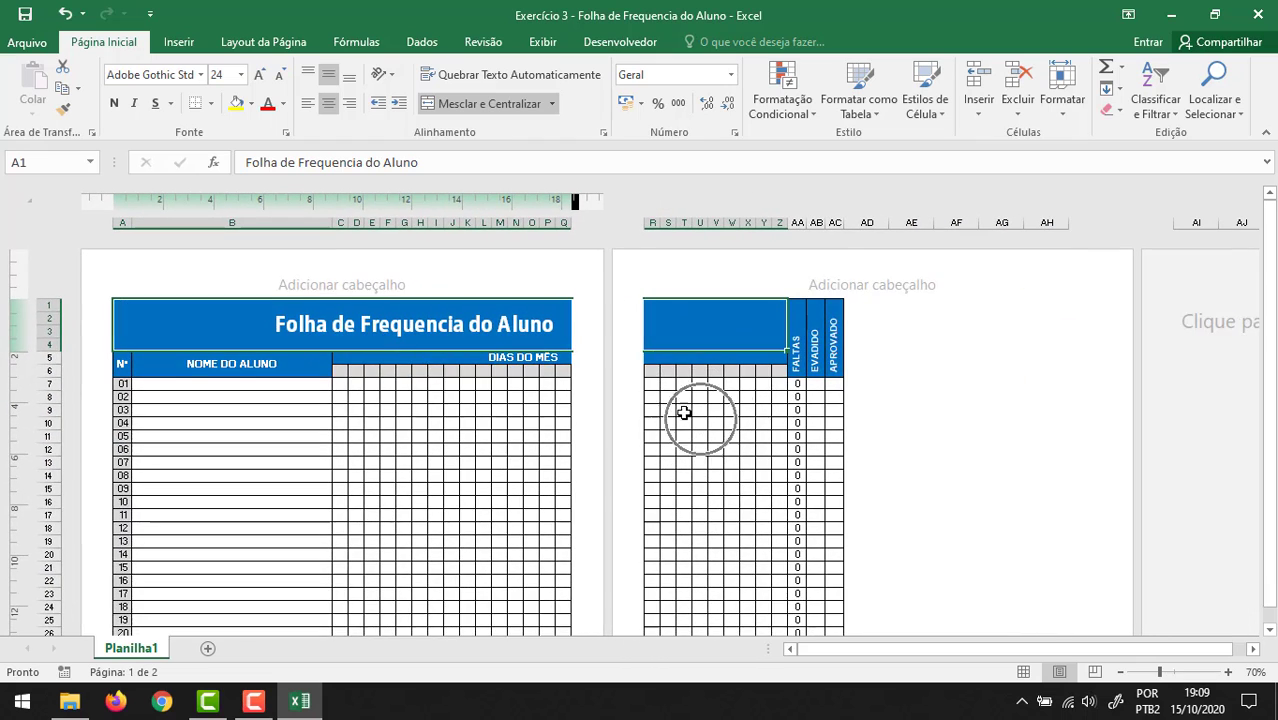
pyautogui.scroll(2, 634, 401)
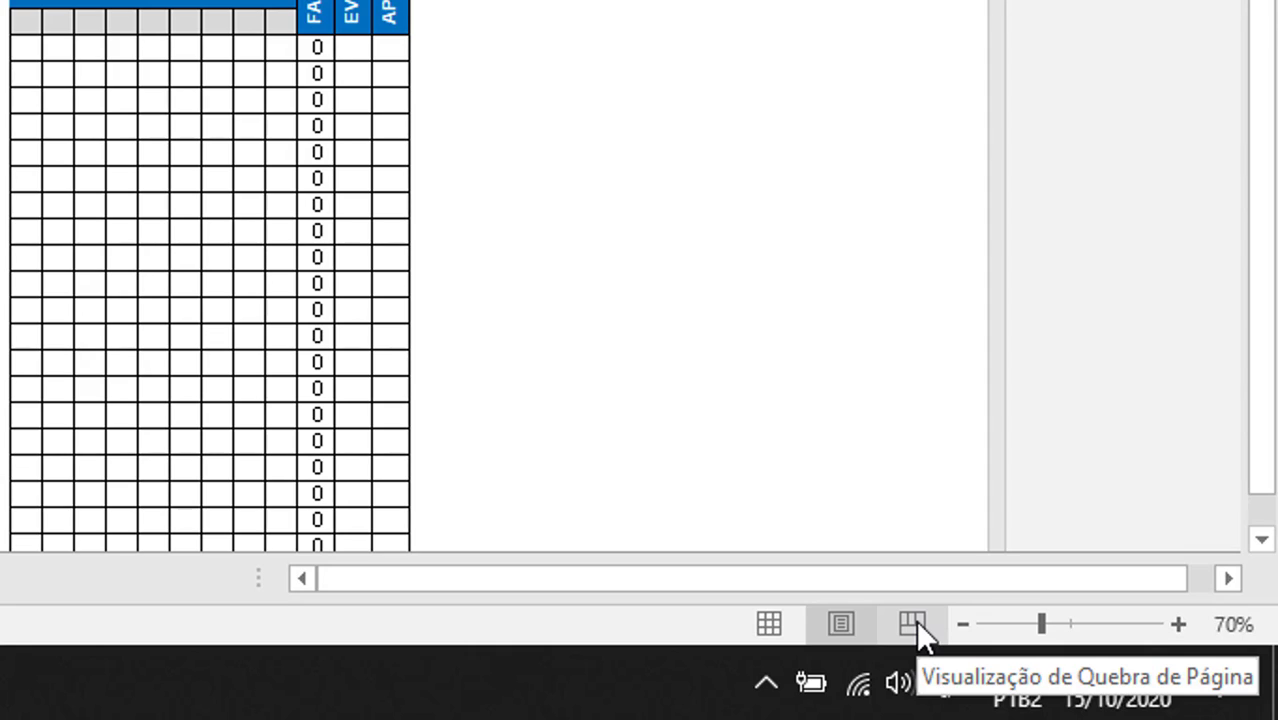
# Step: Switch to Page Break Preview and select the table down to row 27 to see Página 1
pyautogui.click(916, 620)
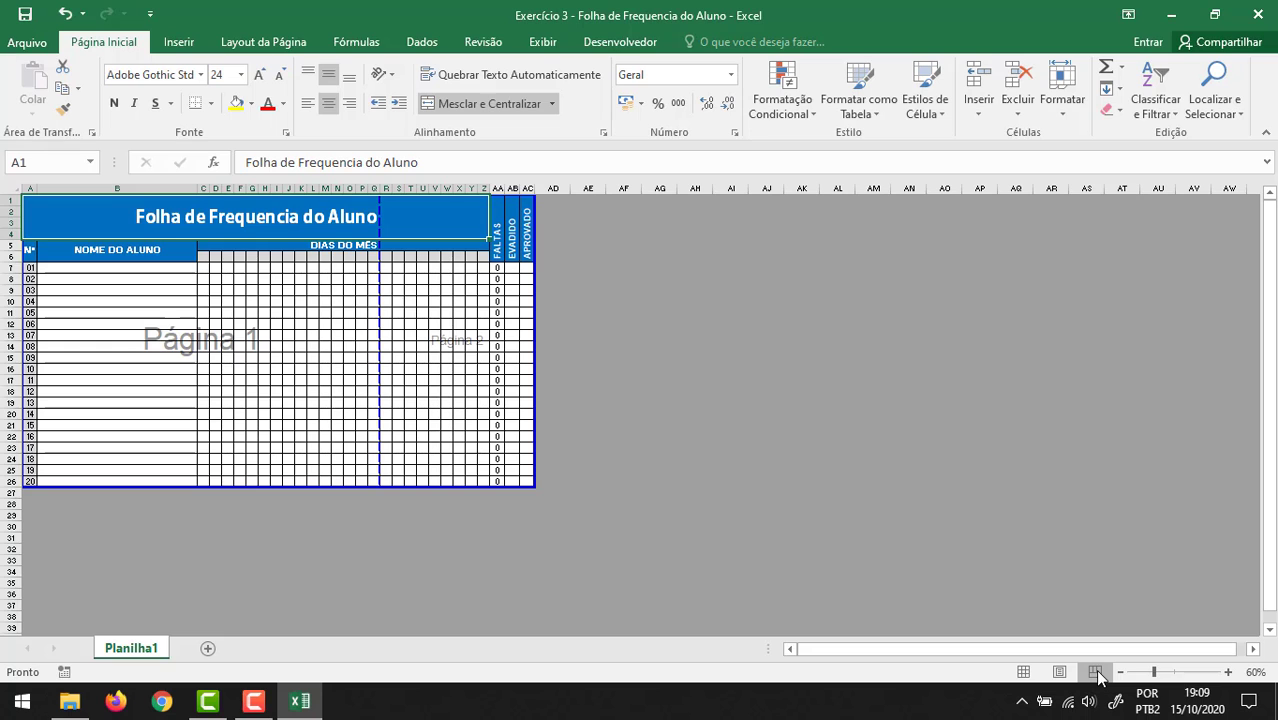
pyautogui.keyDown('ctrl'); pyautogui.scroll(2, 483, 466); pyautogui.keyUp('ctrl')
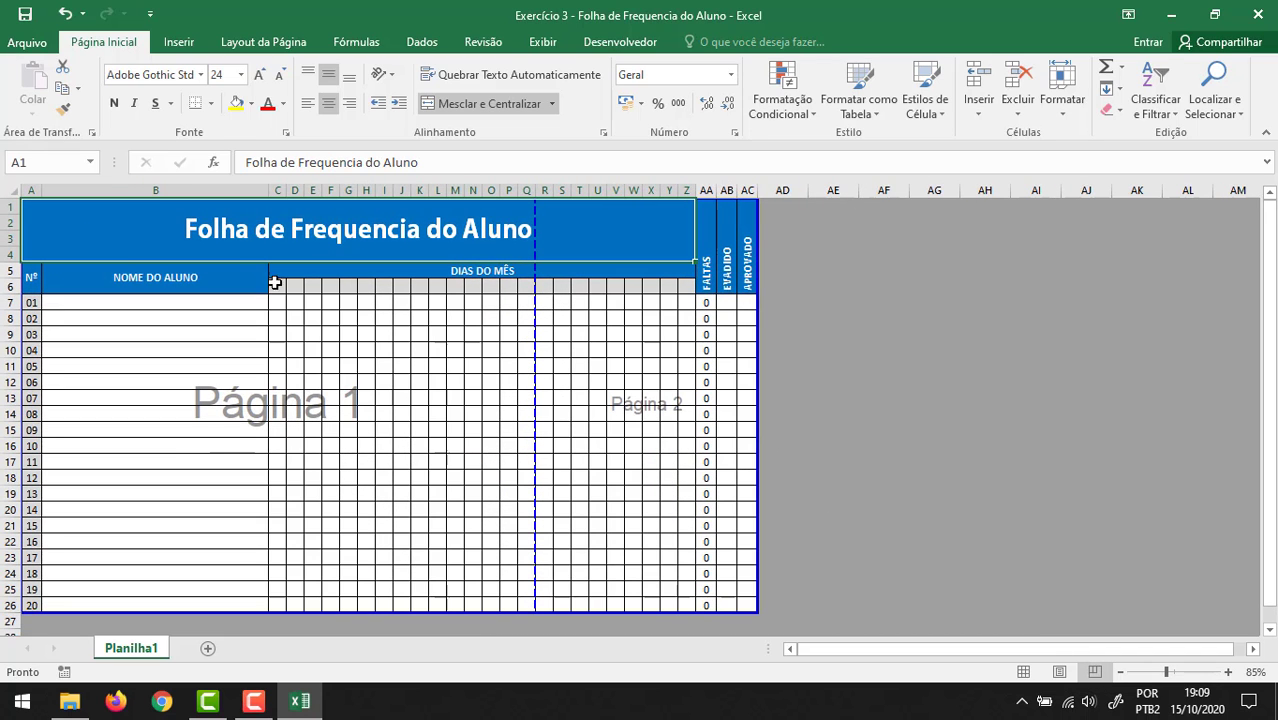
pyautogui.moveTo(168, 226)
pyautogui.mouseDown()
pyautogui.moveTo(669, 634)
pyautogui.moveTo(742, 553)
pyautogui.mouseUp()
pyautogui.click(1055, 380)
pyautogui.scroll(1, 1055, 380)
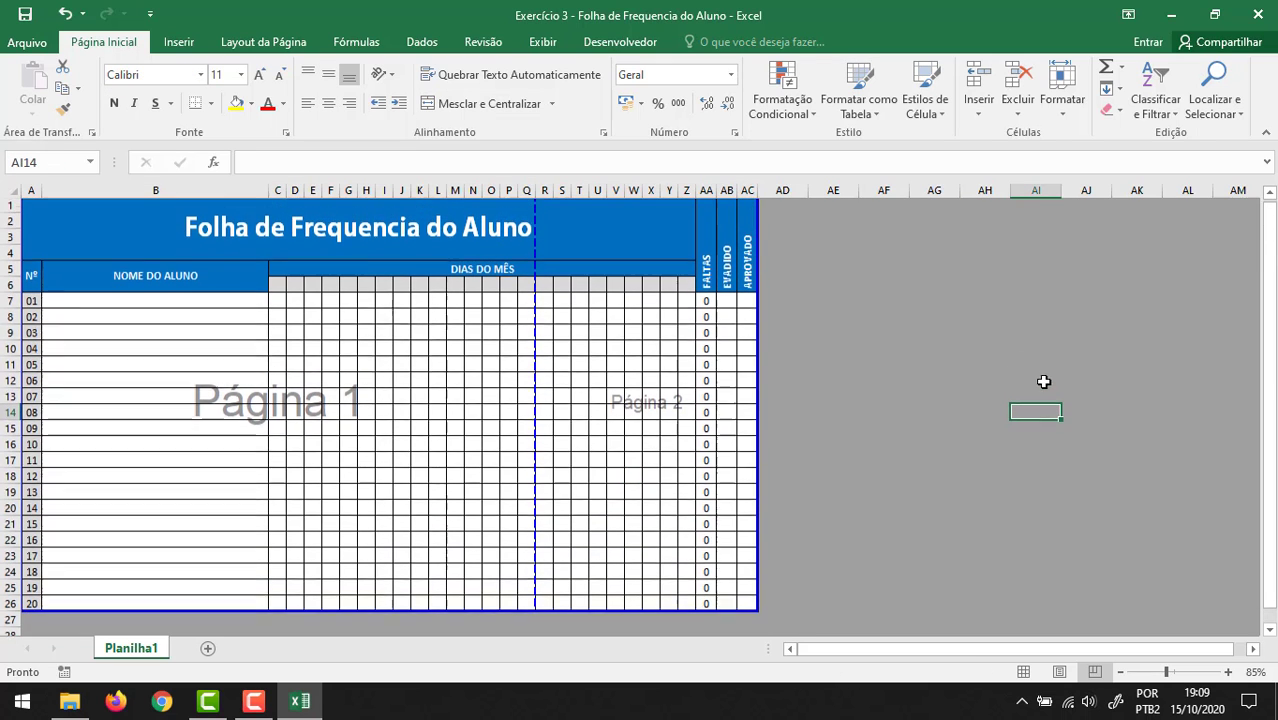
pyautogui.moveTo(812, 240); pyautogui.dragTo(1062, 495)
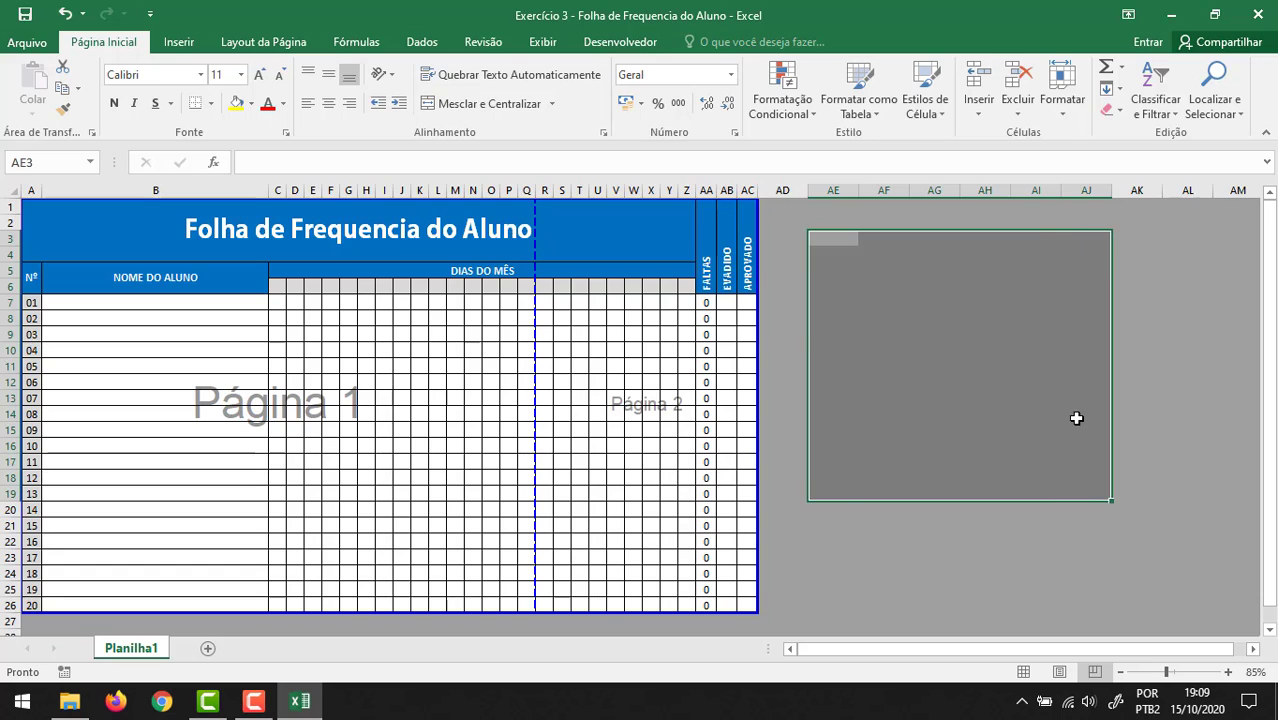
pyautogui.click(1076, 418)
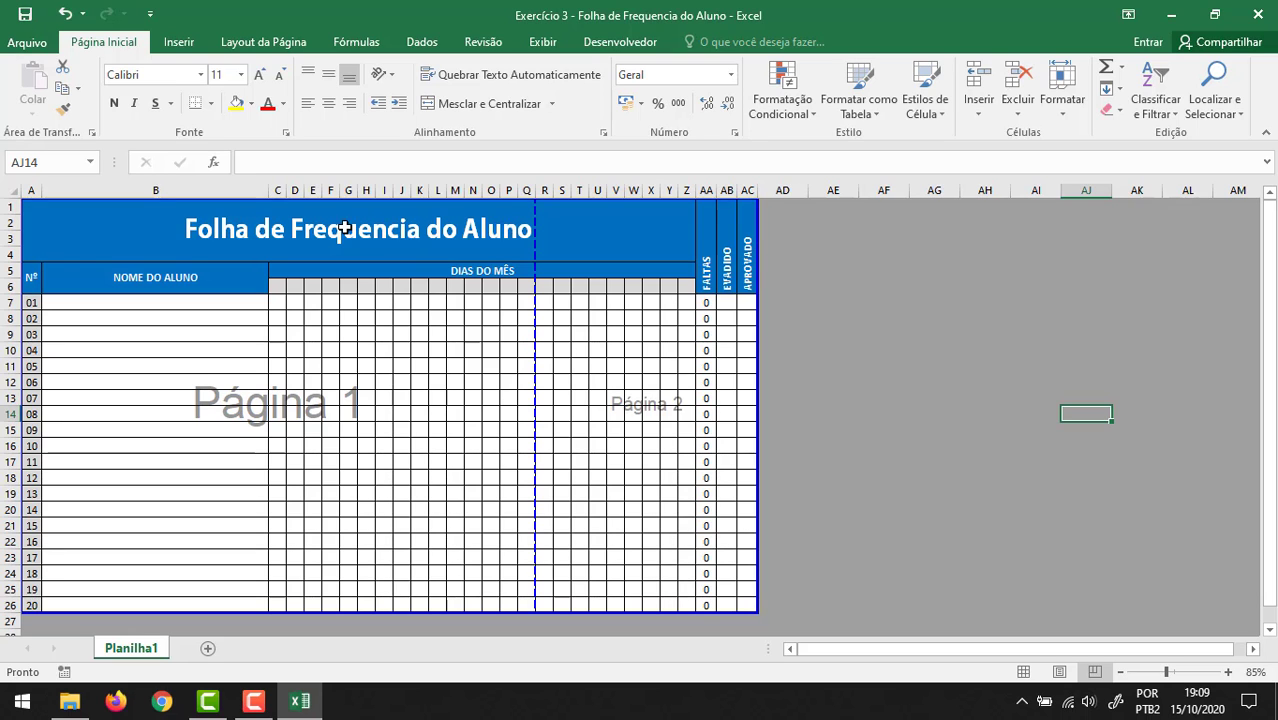
# Step: Select the title, student names, day columns and the page-2 portion to compare both pages
pyautogui.click(120, 231)
pyautogui.moveTo(128, 290)
pyautogui.mouseDown()
pyautogui.moveTo(273, 444)
pyautogui.moveTo(411, 548)
pyautogui.mouseUp()
pyautogui.moveTo(228, 360)
pyautogui.mouseDown()
pyautogui.moveTo(376, 467)
pyautogui.moveTo(482, 582)
pyautogui.mouseUp()
pyautogui.click(706, 446)
pyautogui.moveTo(557, 310); pyautogui.dragTo(727, 576)
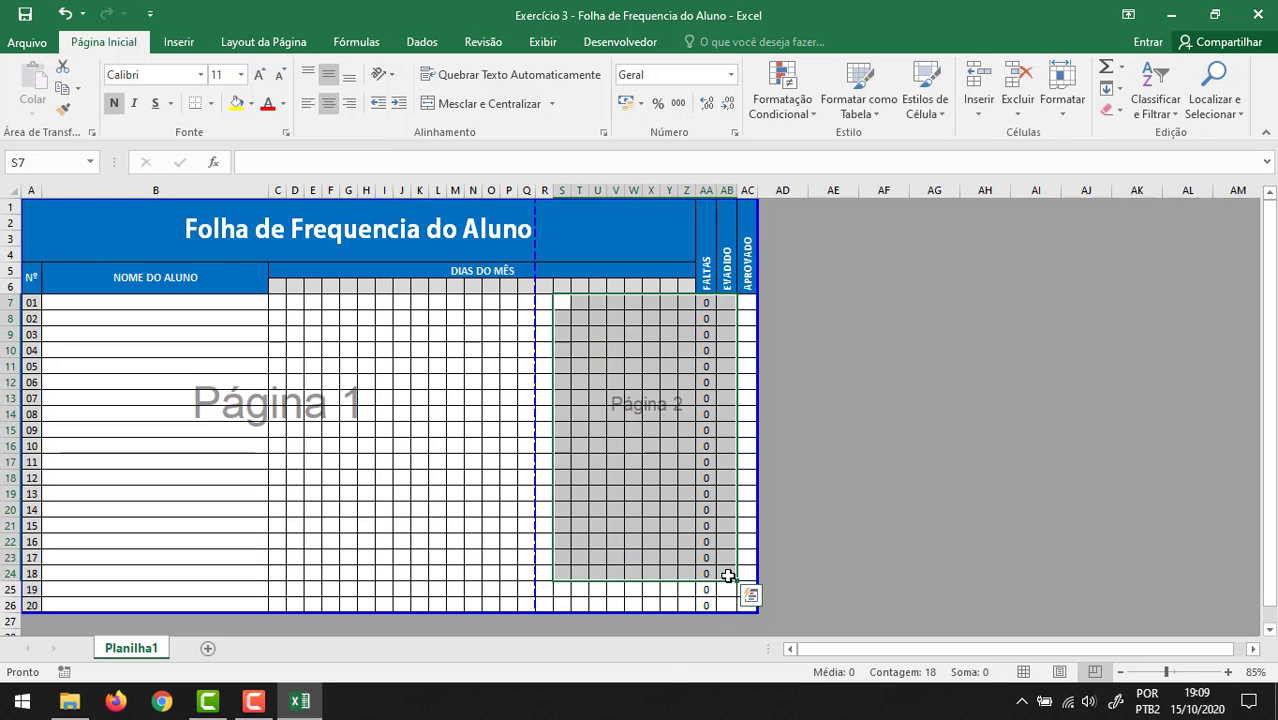
pyautogui.click(459, 417)
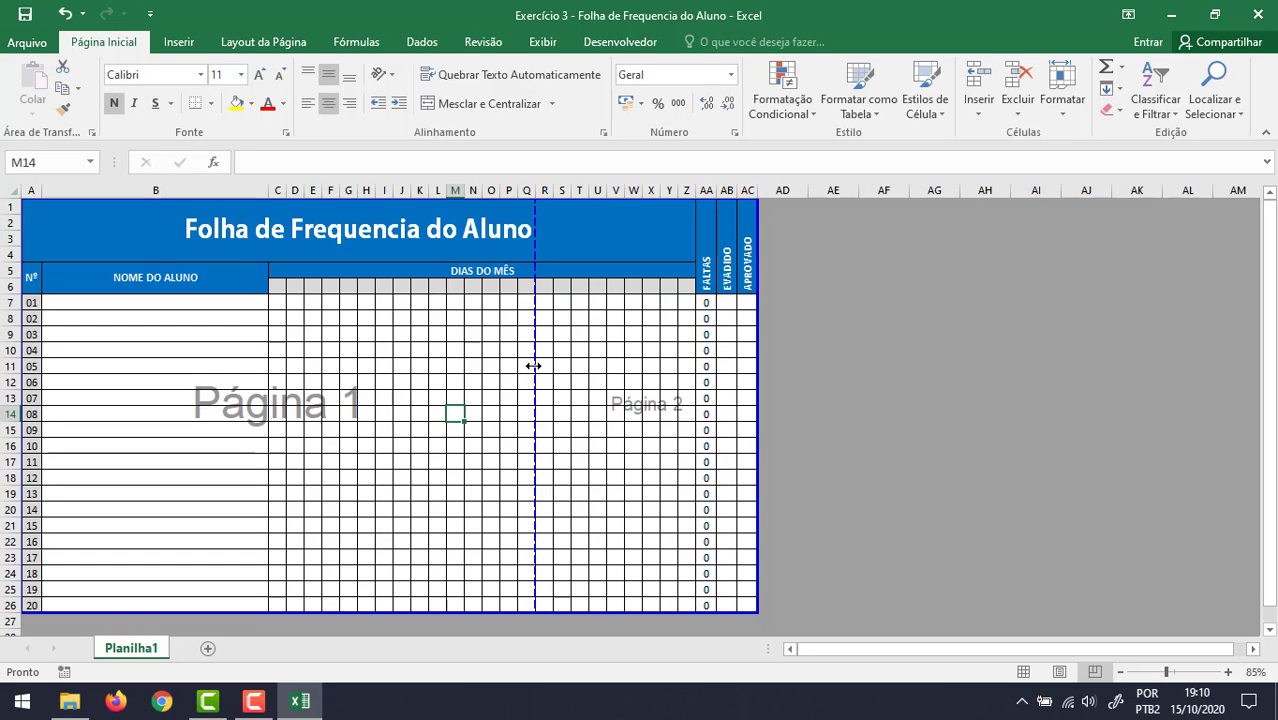
# Step: Drag the page break past column AC so the table through AC26 fits on Página 1
pyautogui.moveTo(533, 366); pyautogui.dragTo(757, 365)
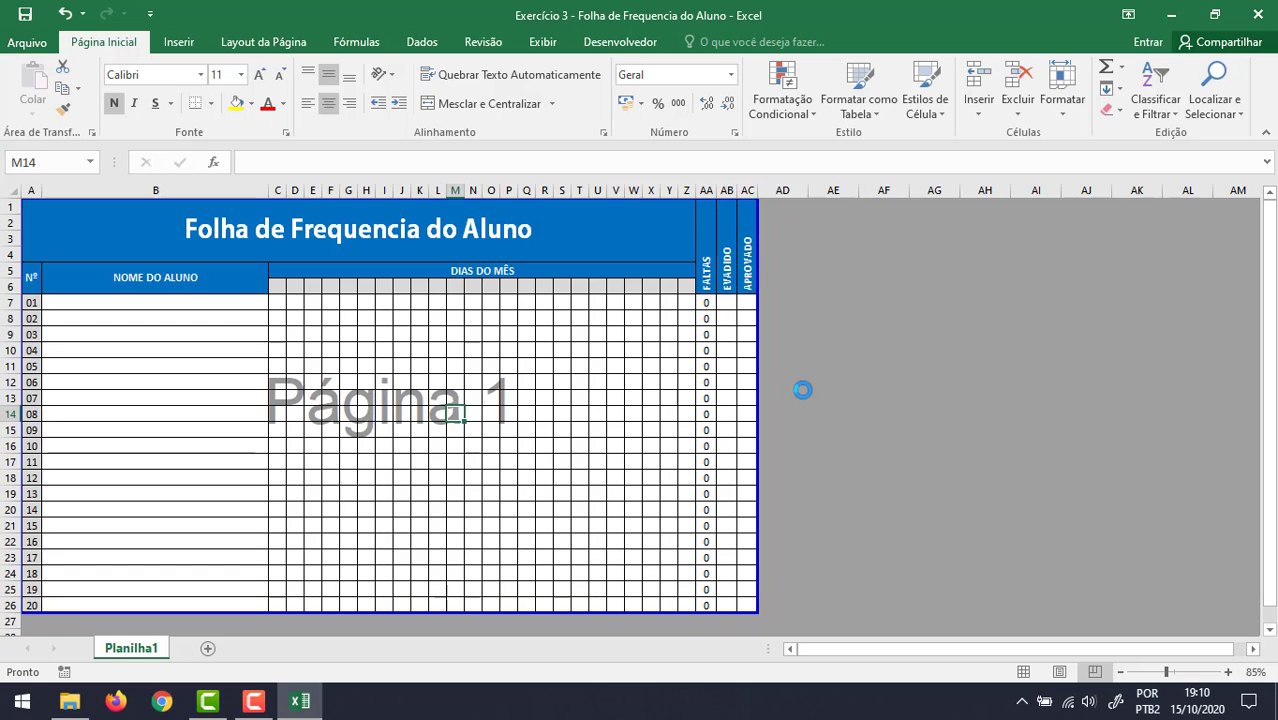
pyautogui.moveTo(425, 232); pyautogui.dragTo(738, 605)
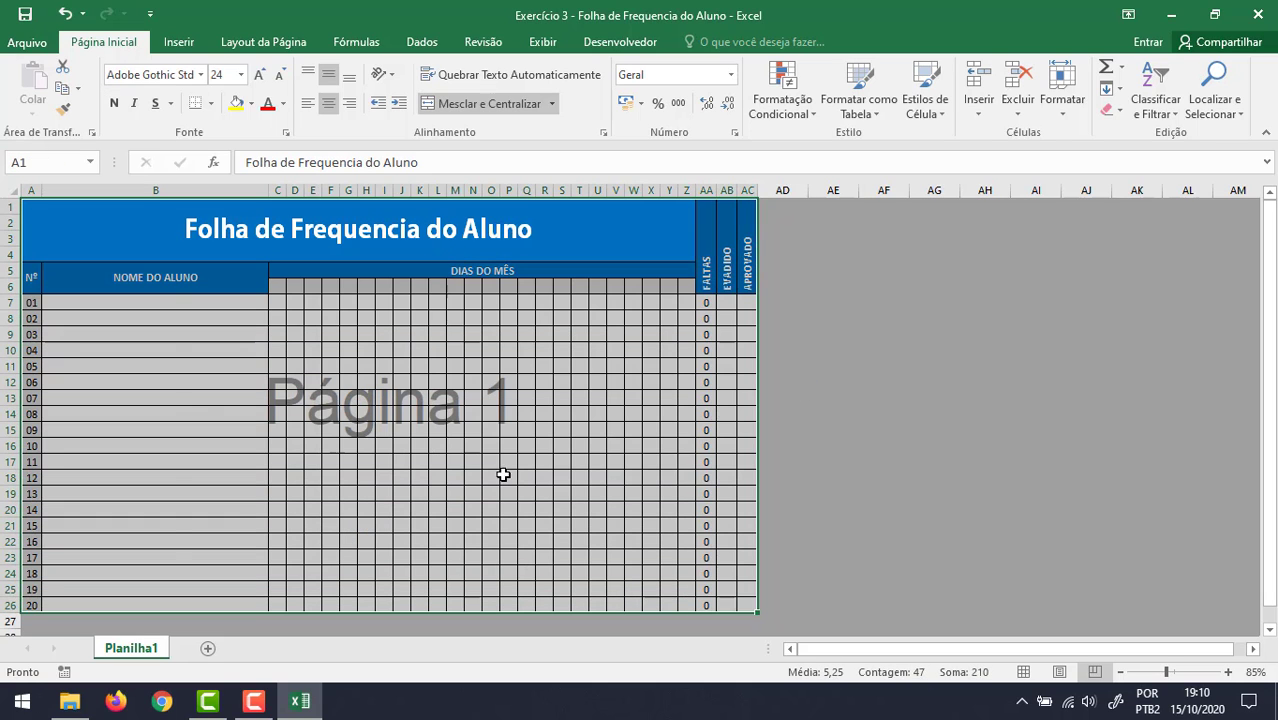
pyautogui.click(435, 460)
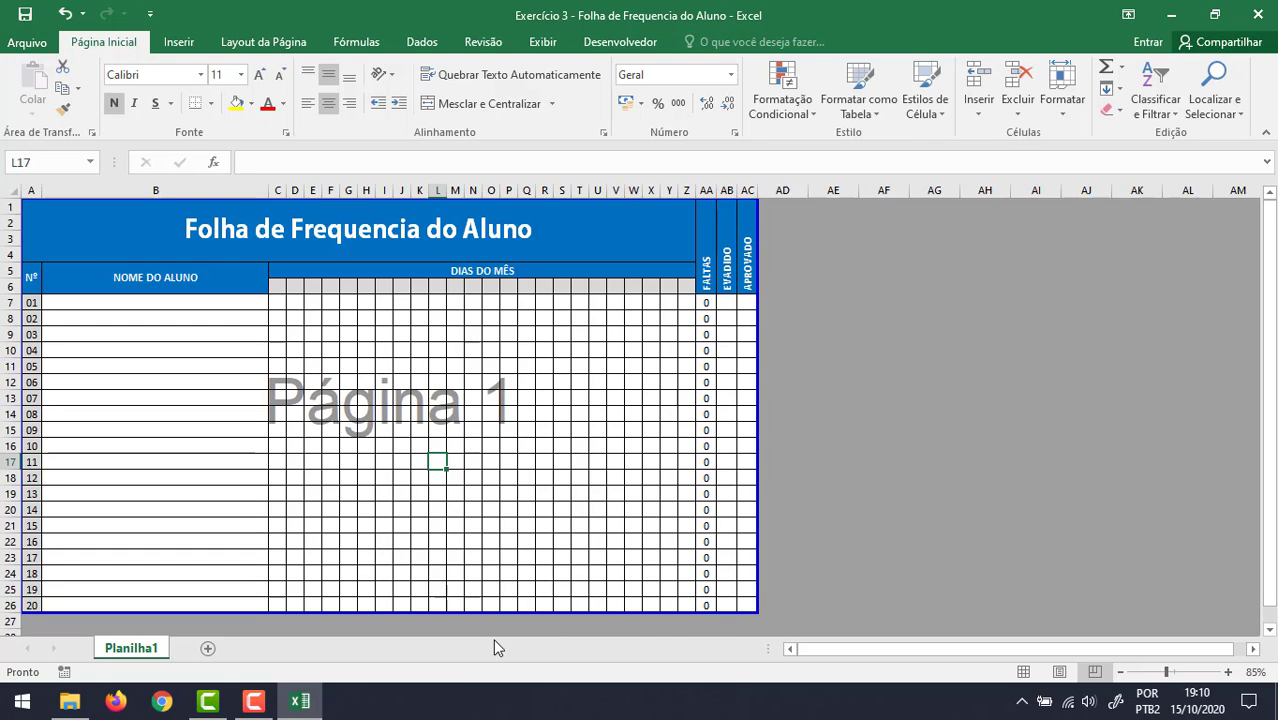
# Step: Shrink the print area to row 16 and column L, then restore it to row 26 and column AC
pyautogui.moveTo(476, 613); pyautogui.dragTo(481, 452)
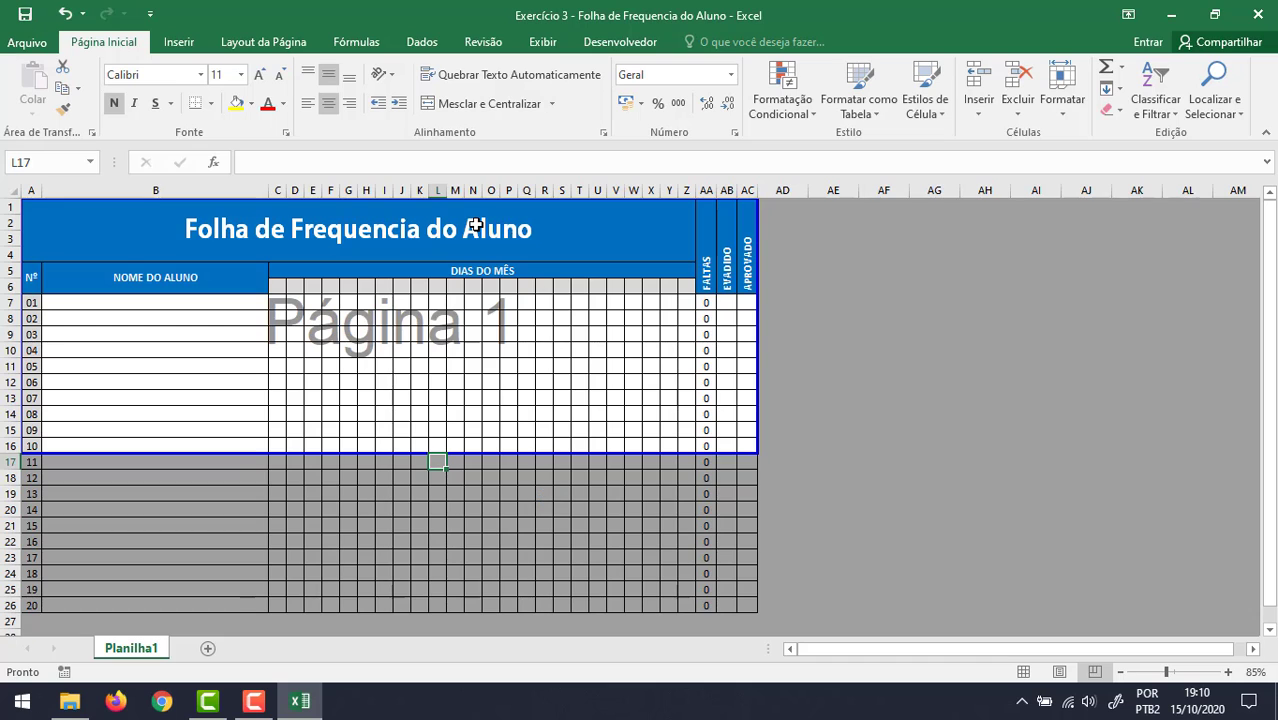
pyautogui.moveTo(430, 229)
pyautogui.mouseDown()
pyautogui.moveTo(724, 444)
pyautogui.moveTo(745, 444)
pyautogui.mouseUp()
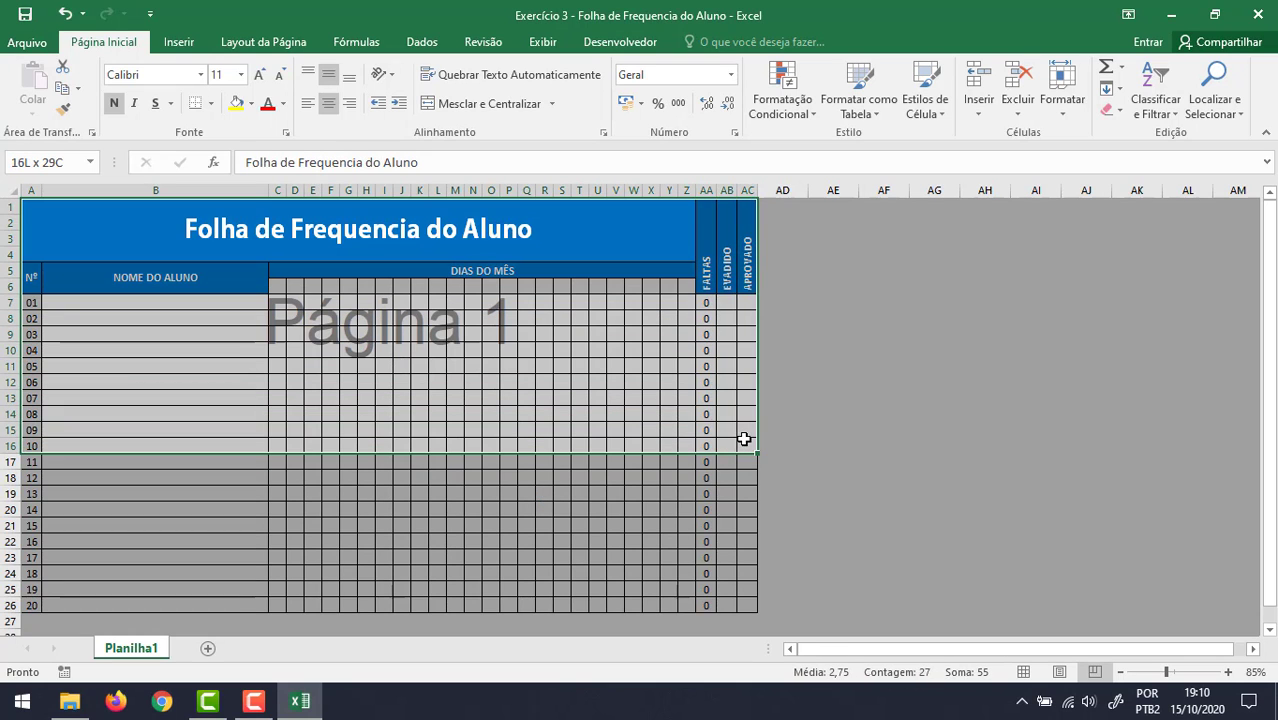
pyautogui.click(491, 381)
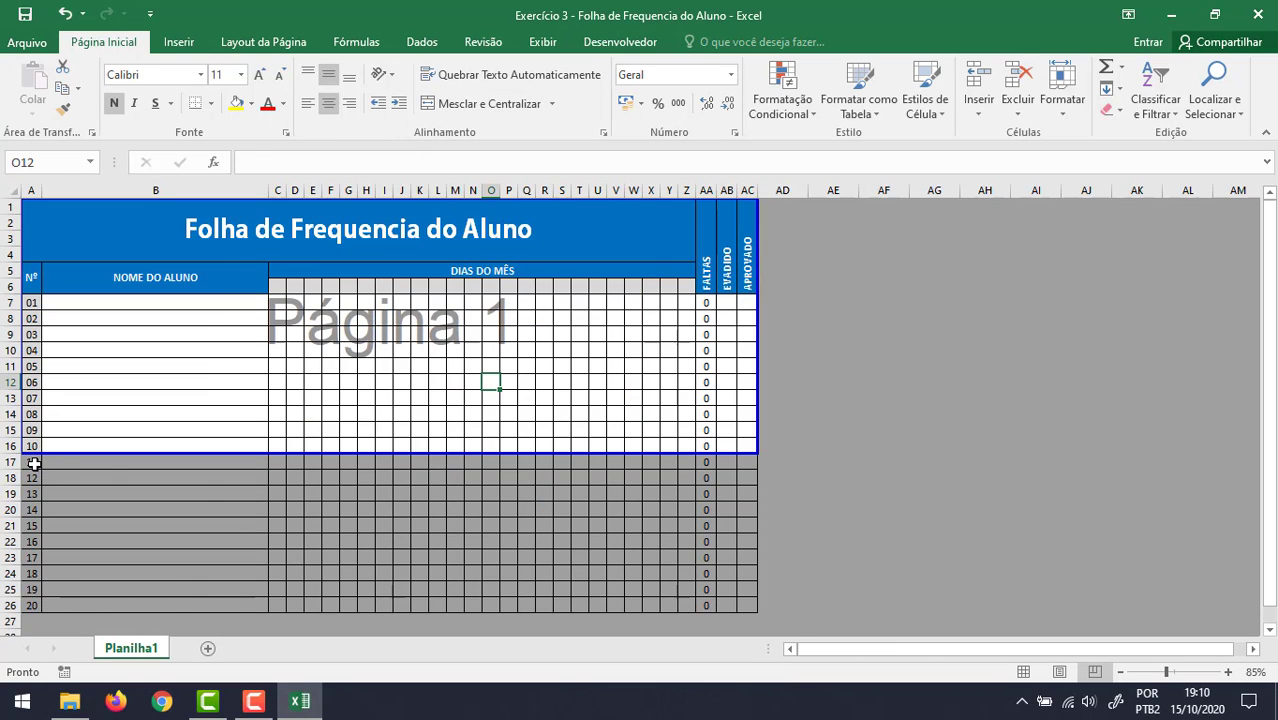
pyautogui.moveTo(35, 462); pyautogui.dragTo(795, 592)
pyautogui.click(564, 588)
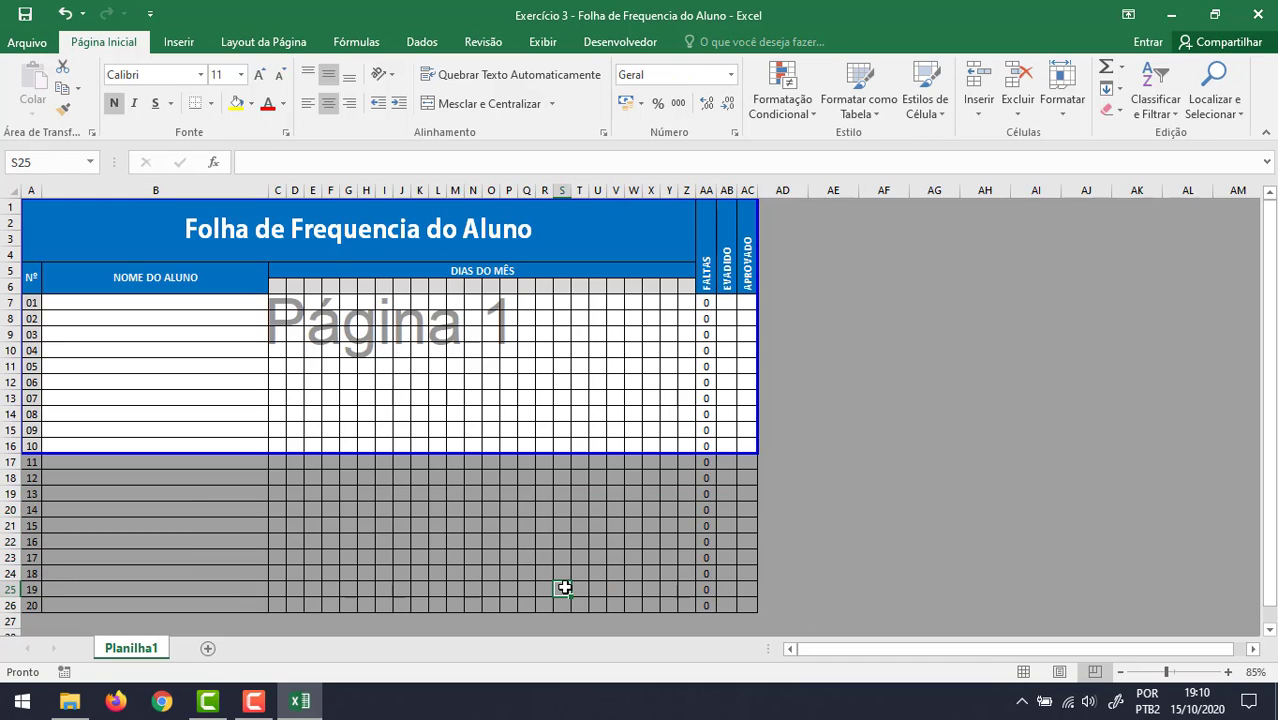
pyautogui.moveTo(460, 452); pyautogui.dragTo(482, 610)
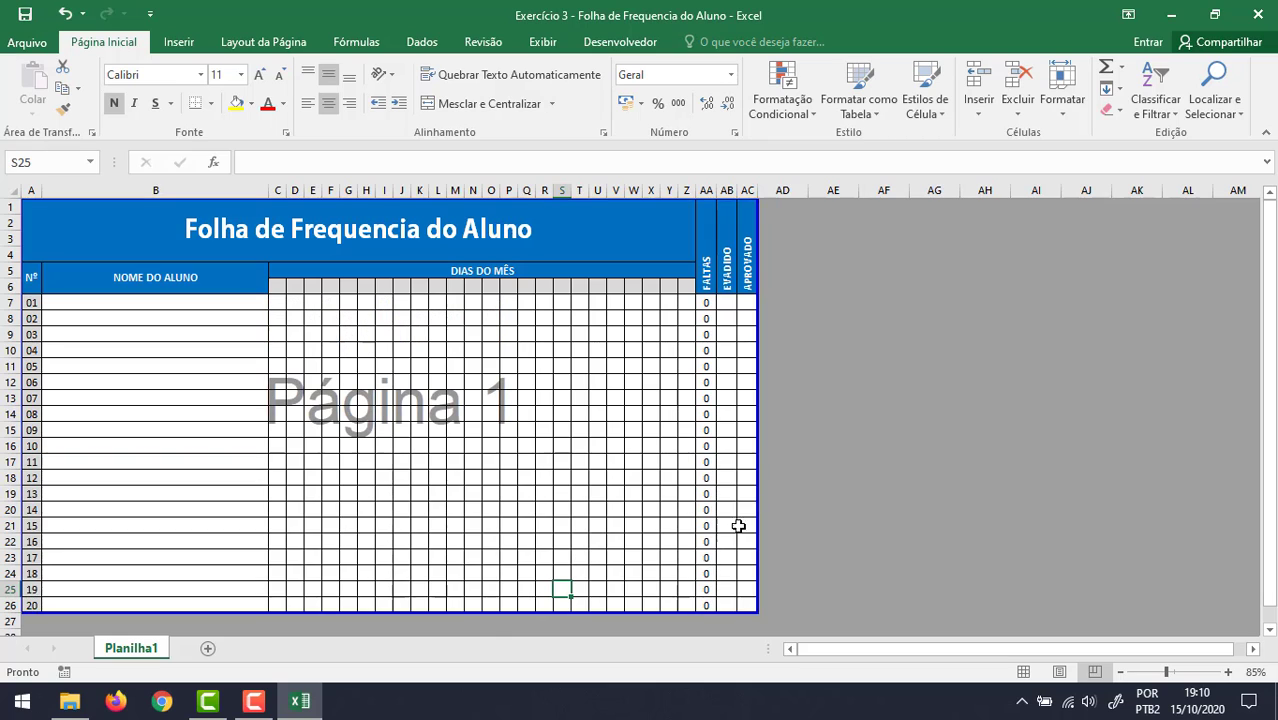
pyautogui.moveTo(756, 430); pyautogui.dragTo(445, 431)
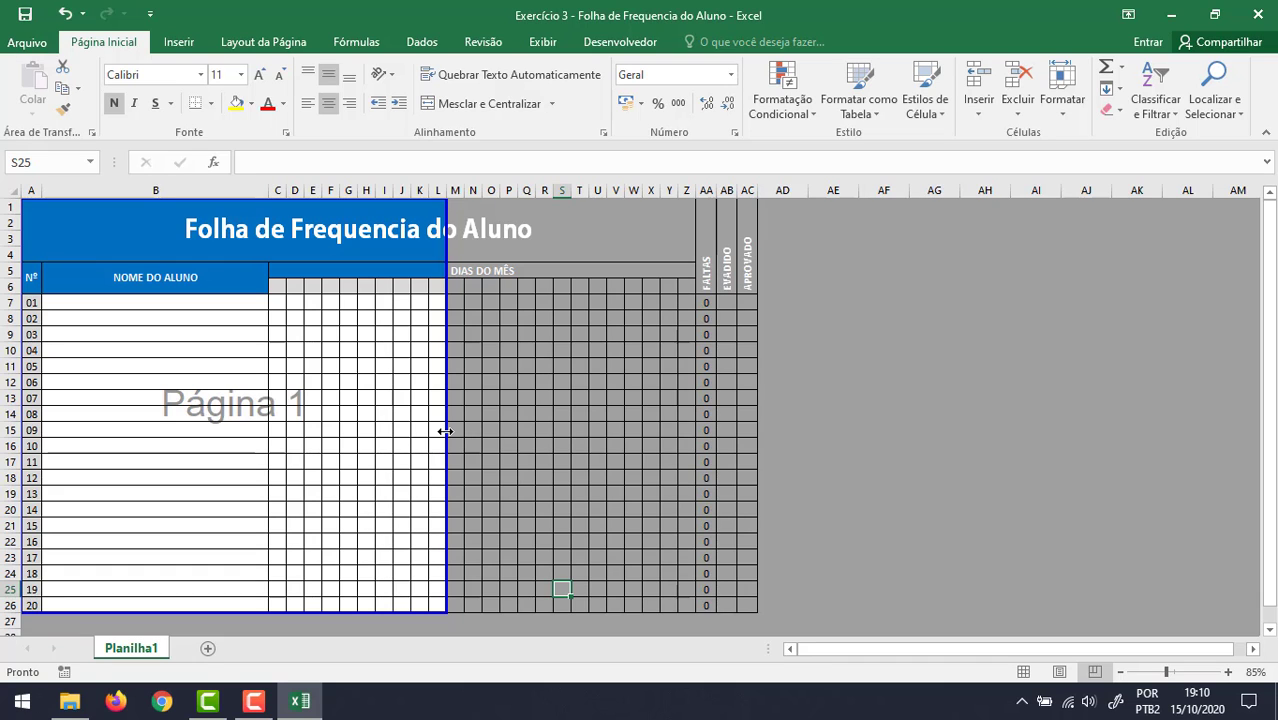
pyautogui.moveTo(445, 431); pyautogui.dragTo(756, 451)
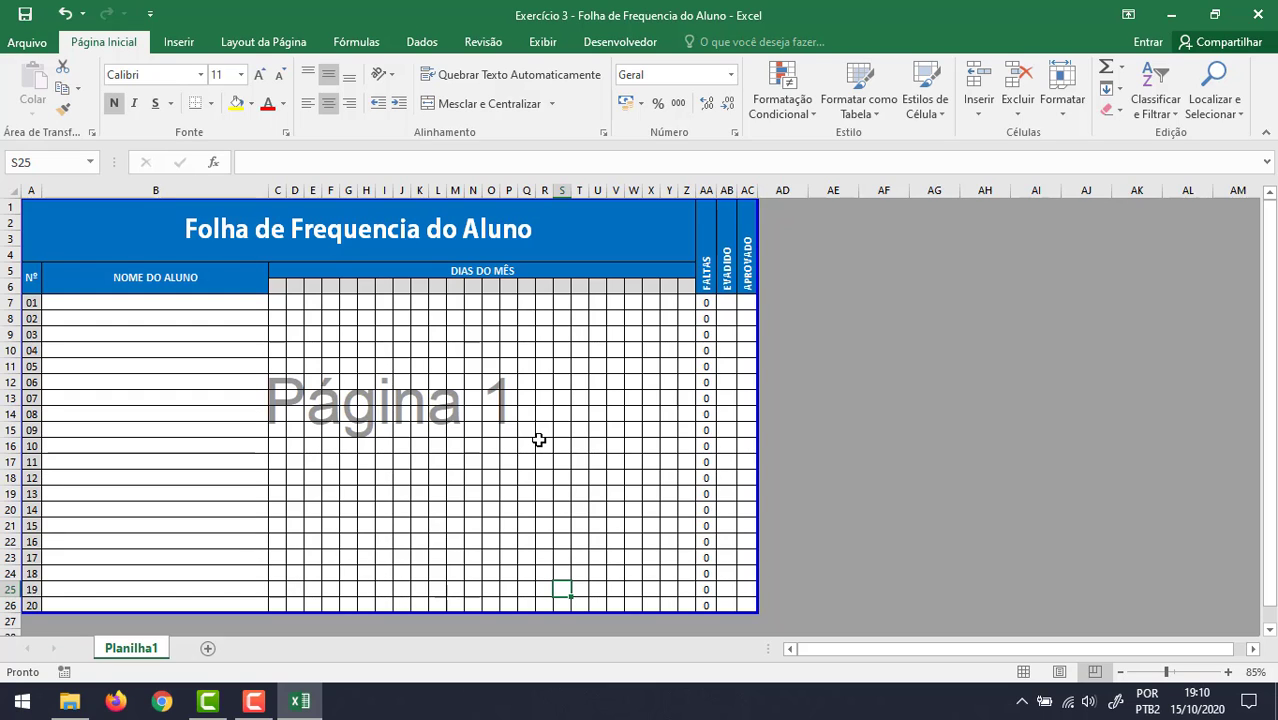
# Step: Bring up the attendance sheet's print preview with Ctrl+P and Arquivo > Imprimir
pyautogui.hotkey('ctrl', 'p')
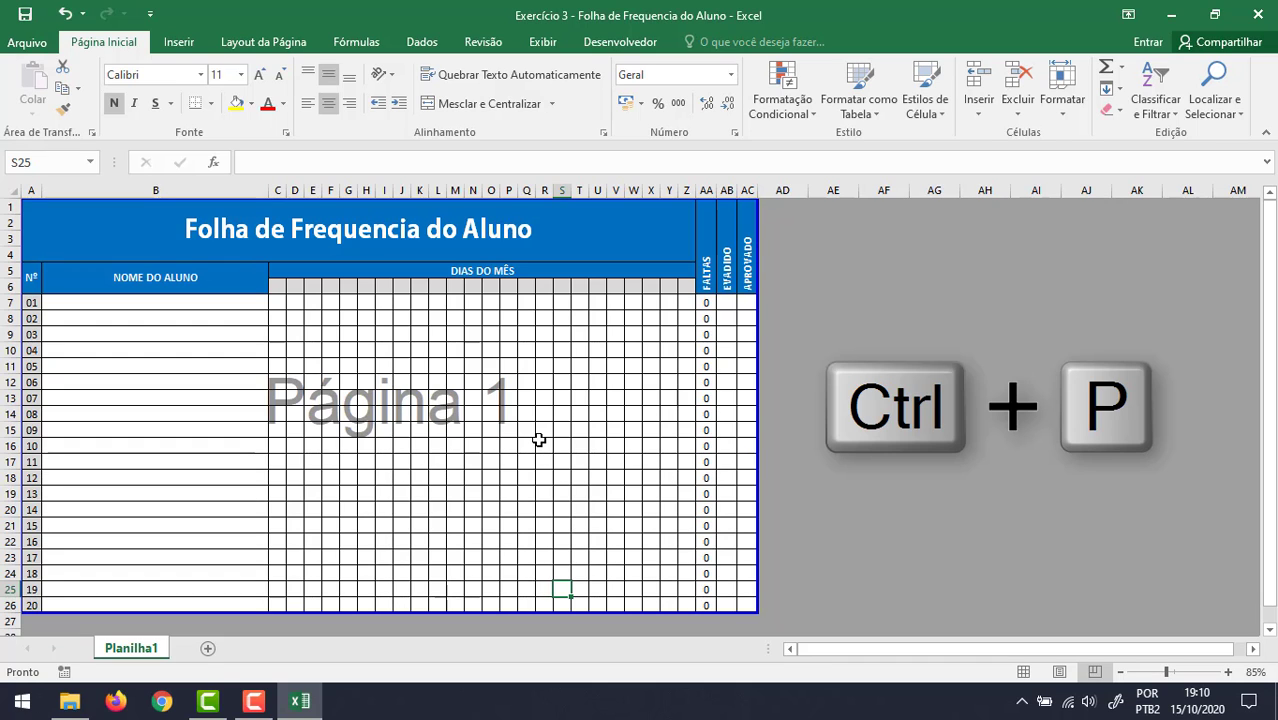
pyautogui.click(38, 46)
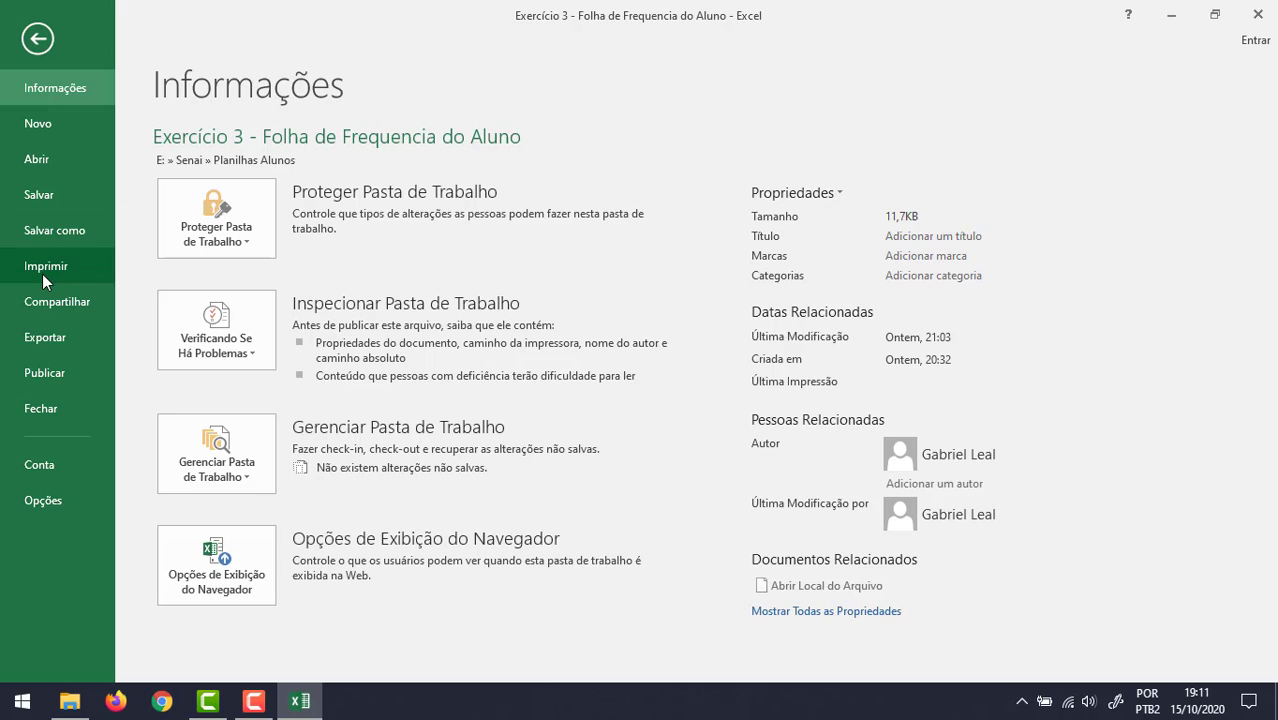
pyautogui.click(42, 274)
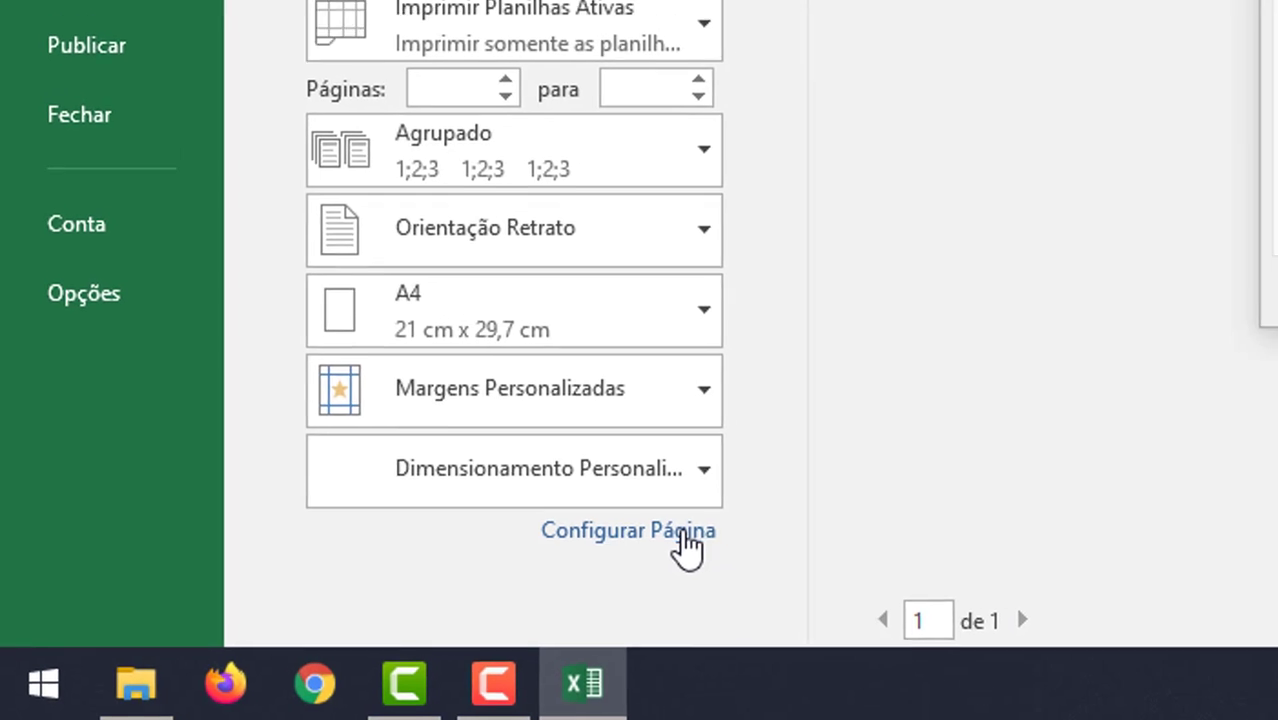
# Step: Browse the Configurar Página tabs, then choose Paisagem orientation on the Página tab
pyautogui.click(703, 530)
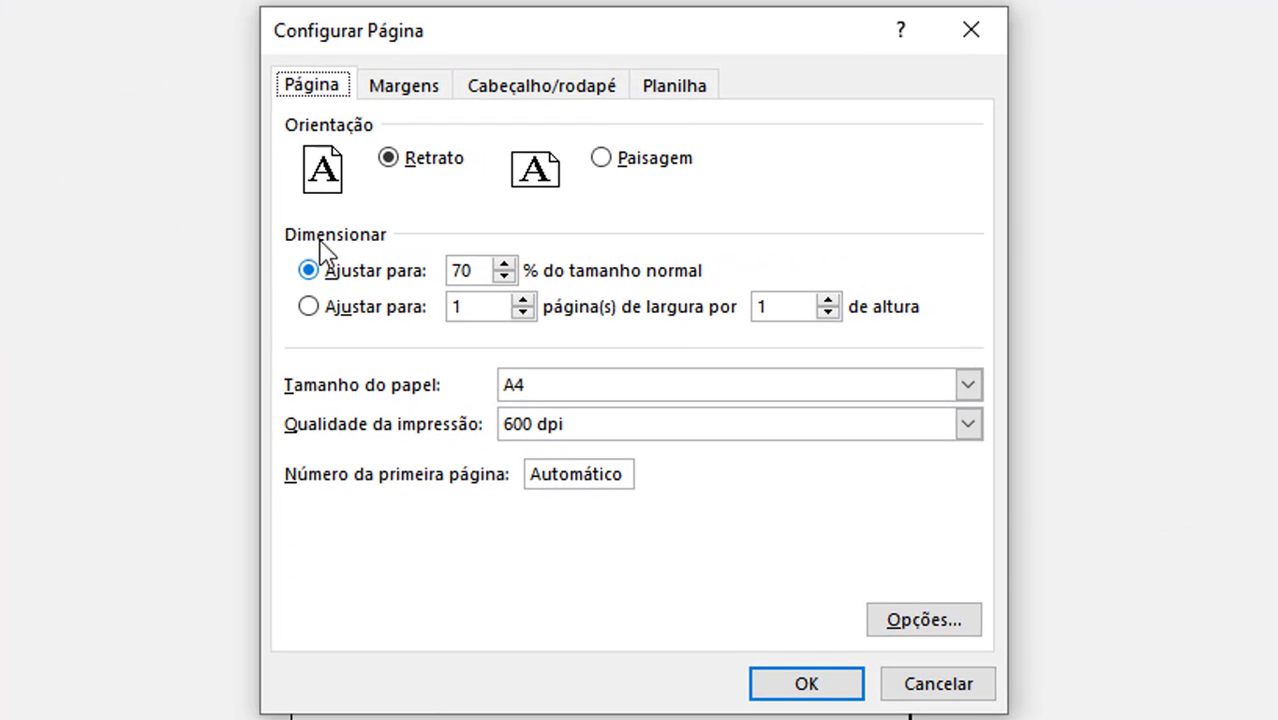
pyautogui.click(398, 90)
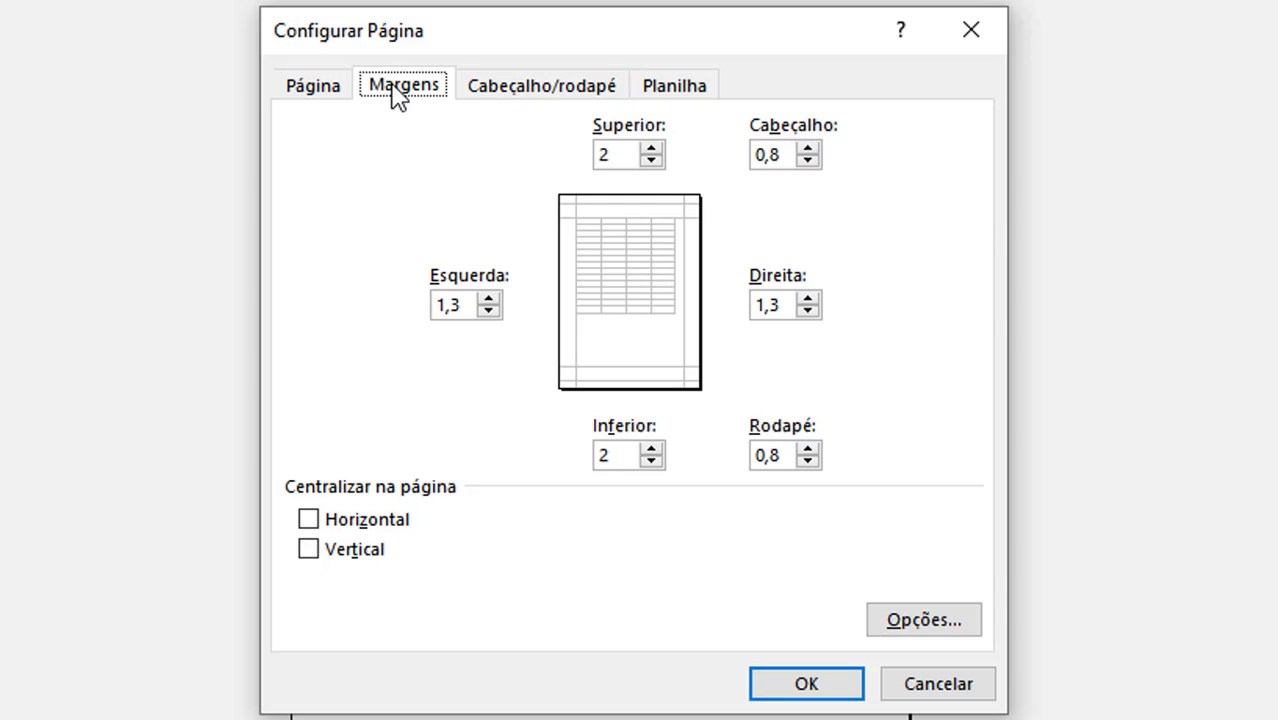
pyautogui.click(508, 96)
pyautogui.click(652, 90)
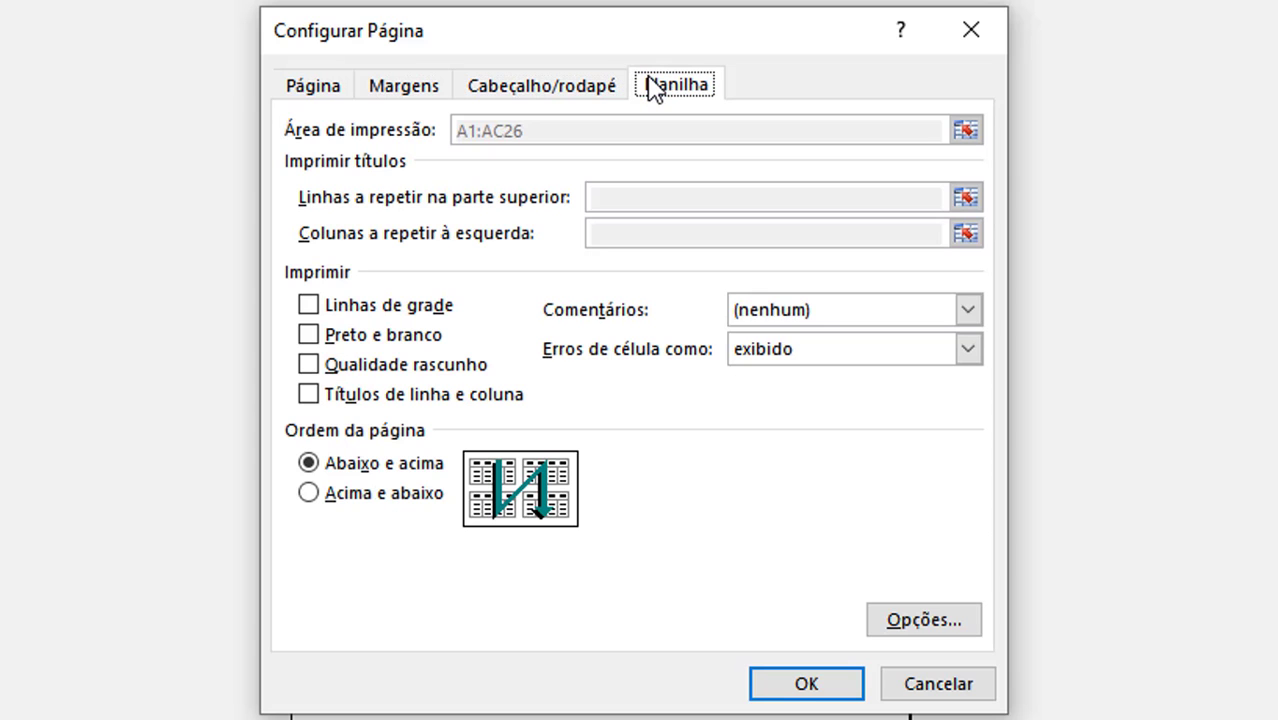
pyautogui.click(313, 100)
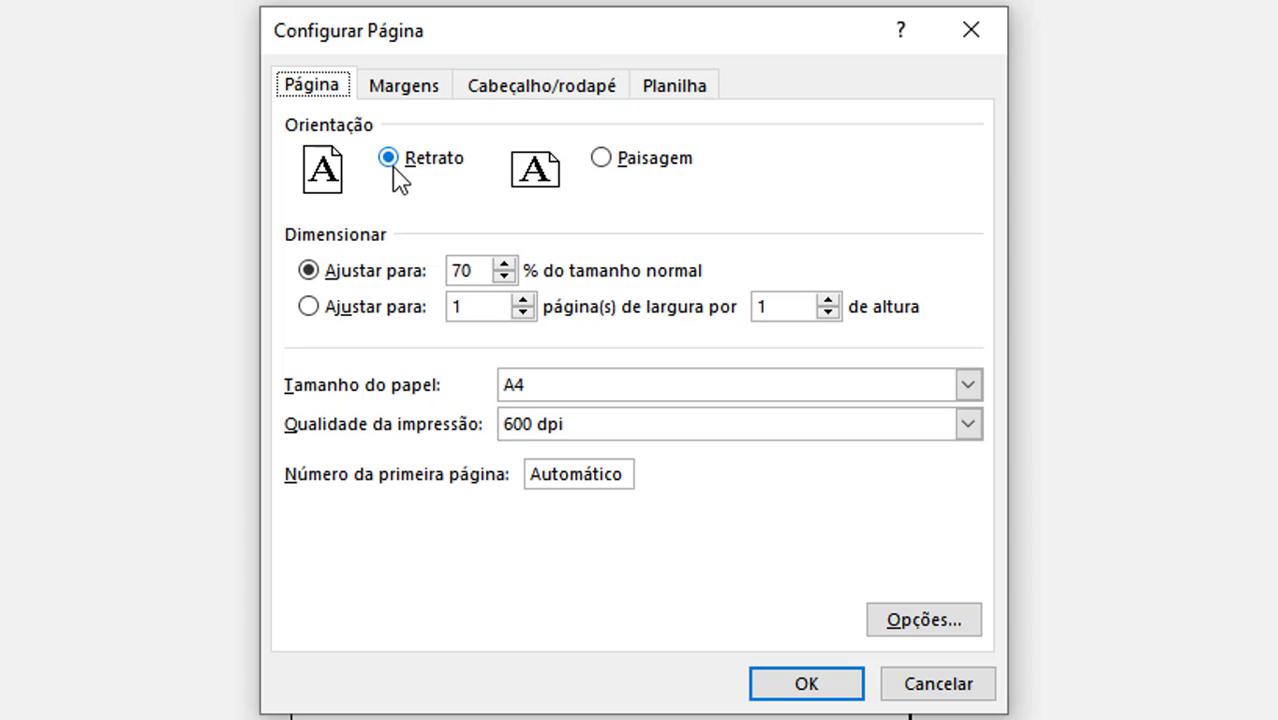
pyautogui.click(601, 159)
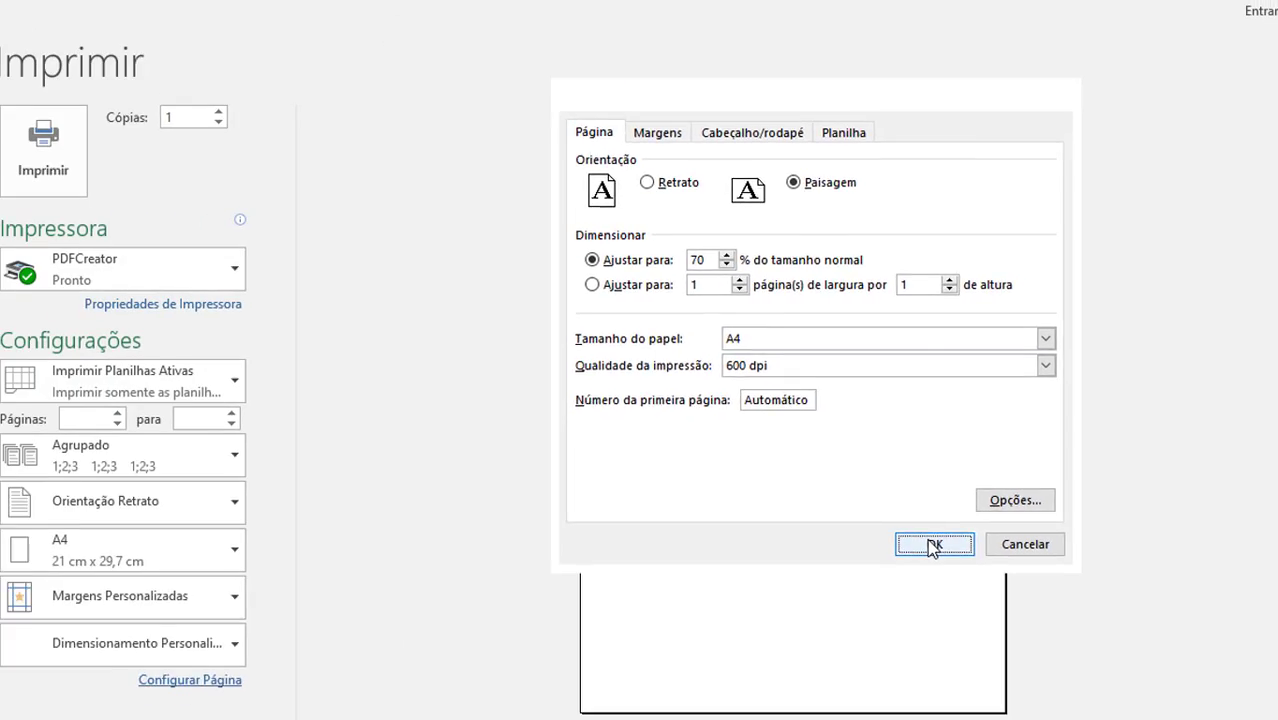
# Step: Confirm landscape orientation and reopen Configurar Página from the print view
pyautogui.click(805, 688)
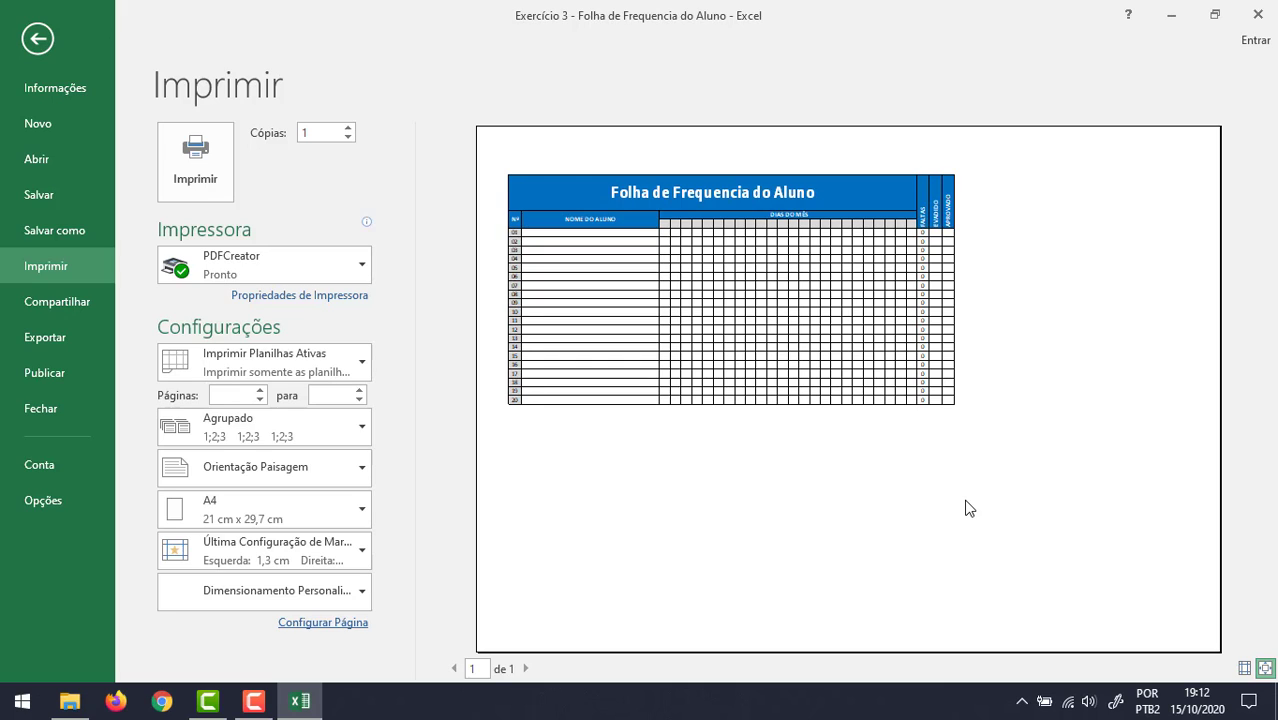
pyautogui.click(339, 625)
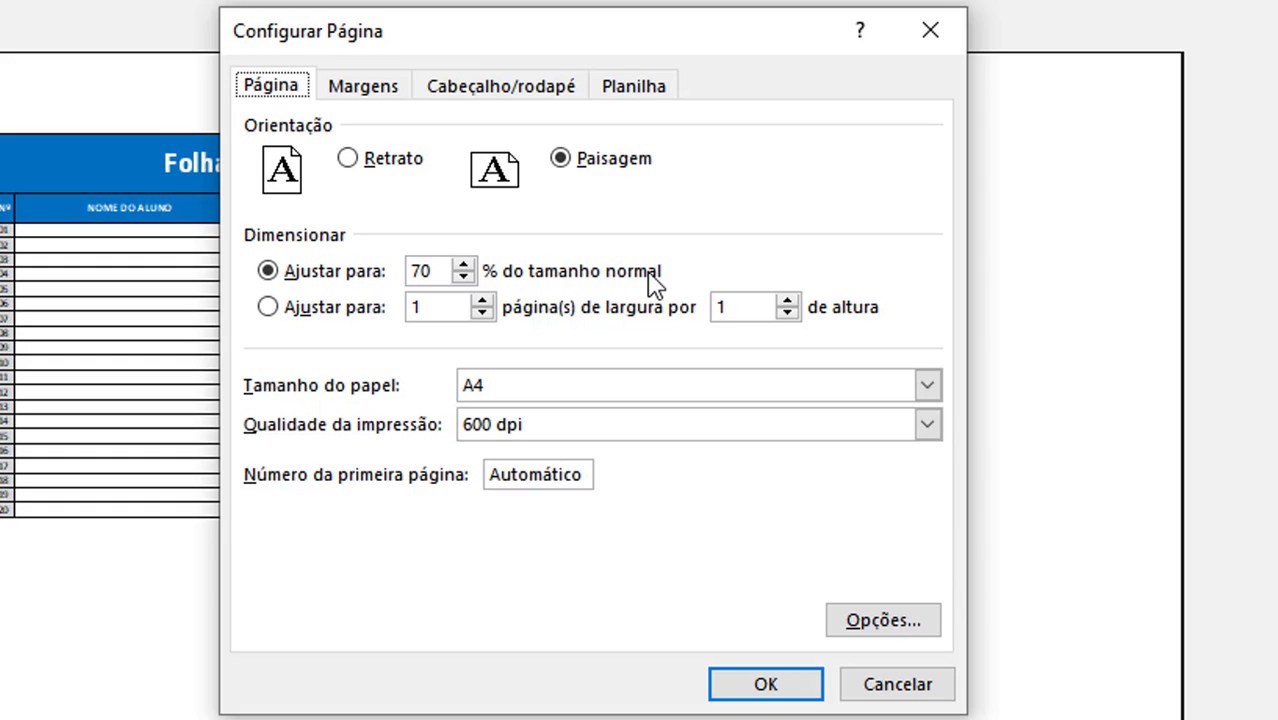
# Step: Raise the Ajustar para scaling from 70% to 100% and confirm
pyautogui.click(464, 265)
pyautogui.click(464, 265)
pyautogui.click(464, 265)
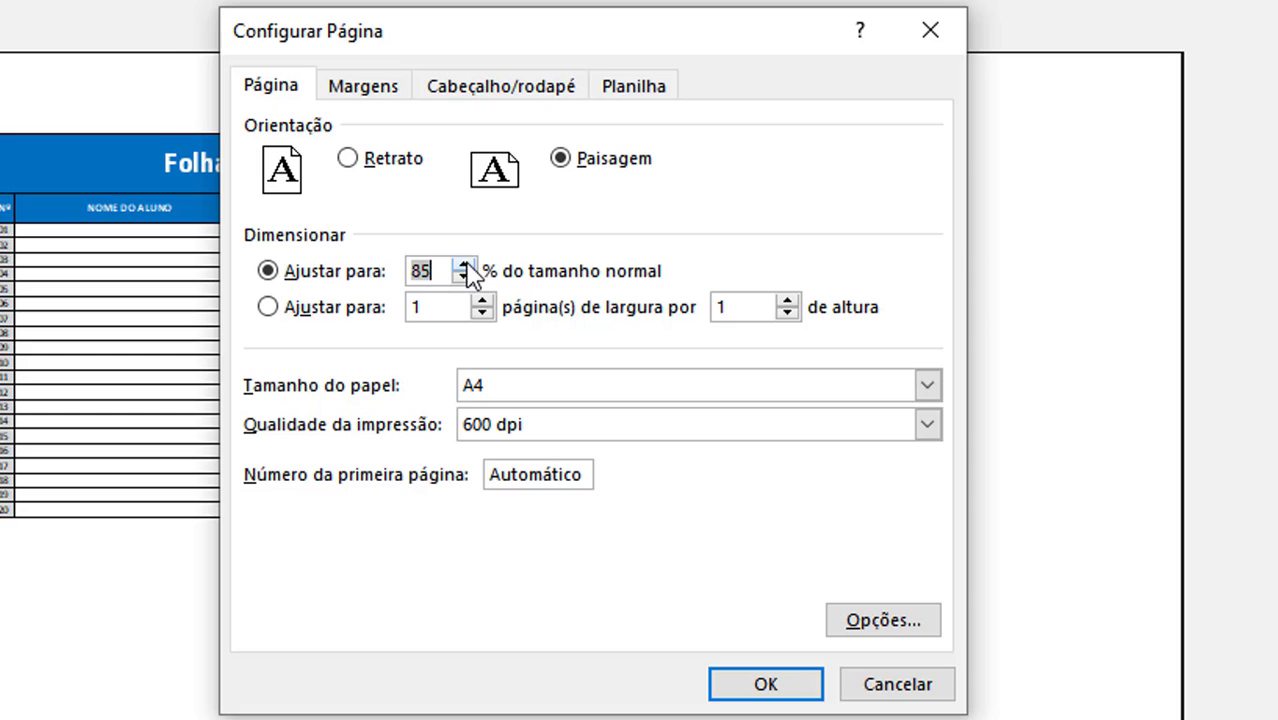
pyautogui.click(464, 265)
pyautogui.click(464, 265)
pyautogui.click(464, 265)
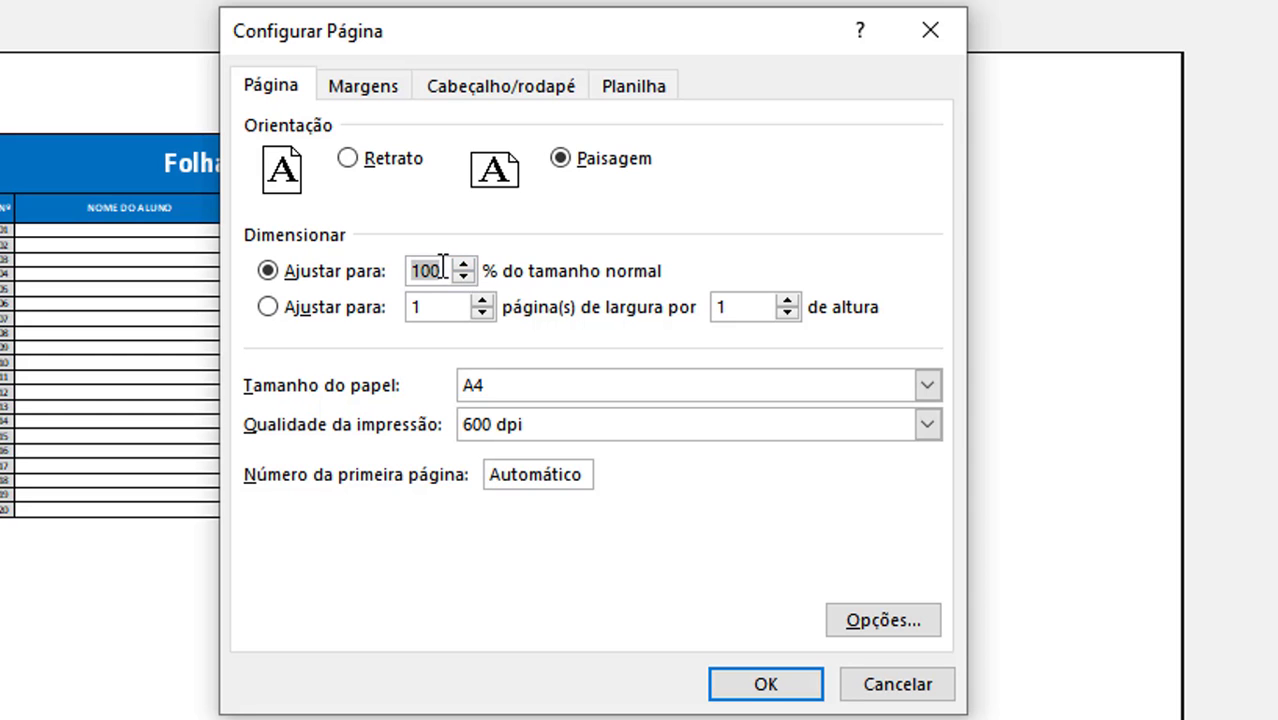
pyautogui.click(792, 683)
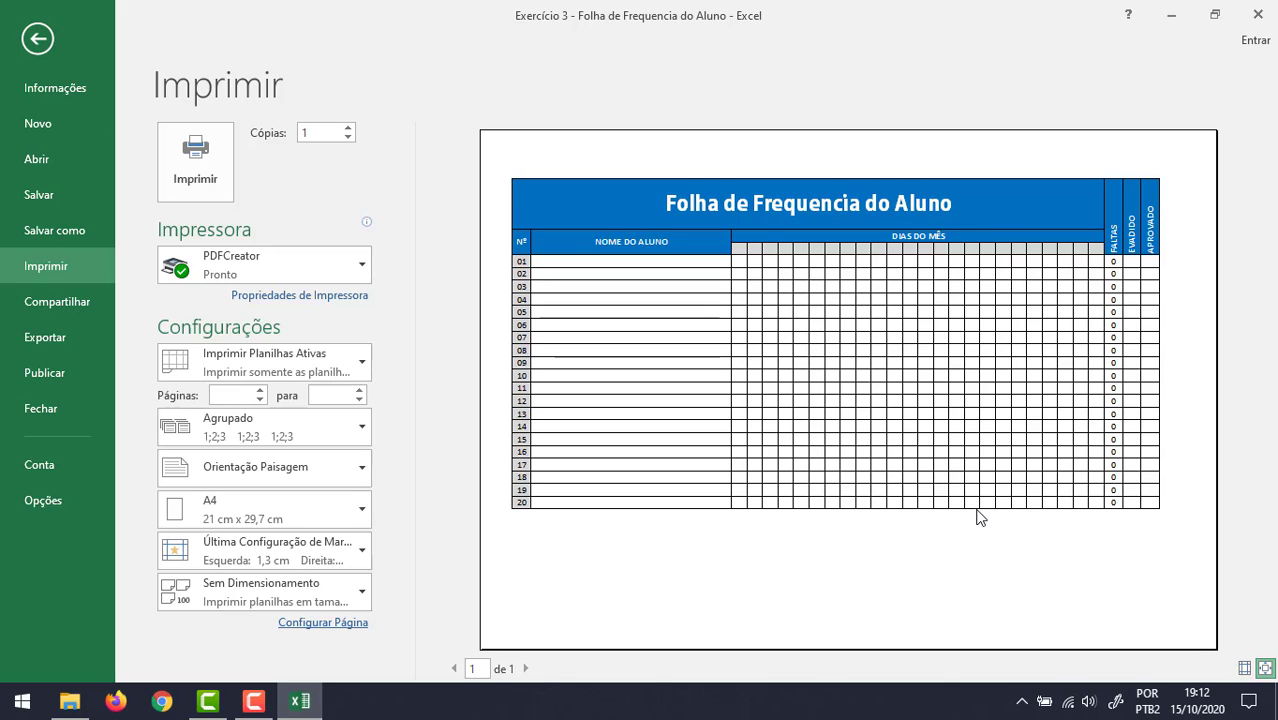
# Step: Tick Horizontal and Vertical under Centralizar na página on the Margens tab and apply
pyautogui.click(325, 623)
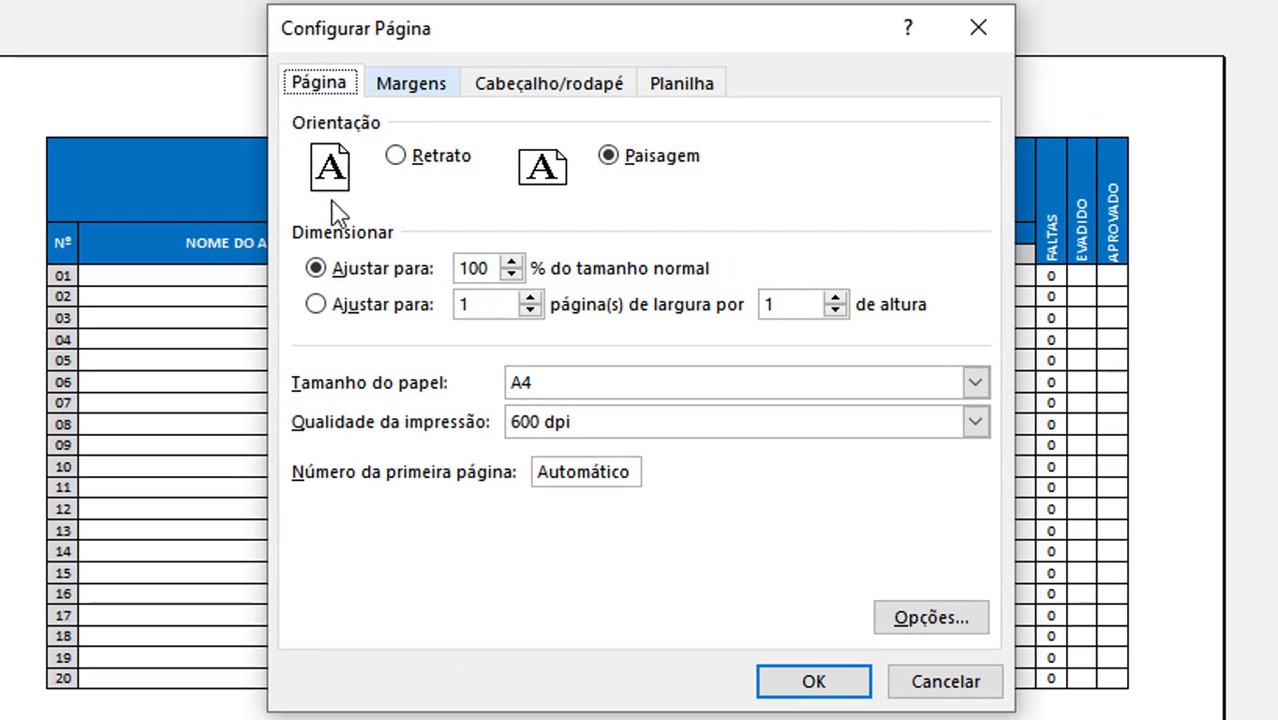
pyautogui.click(425, 97)
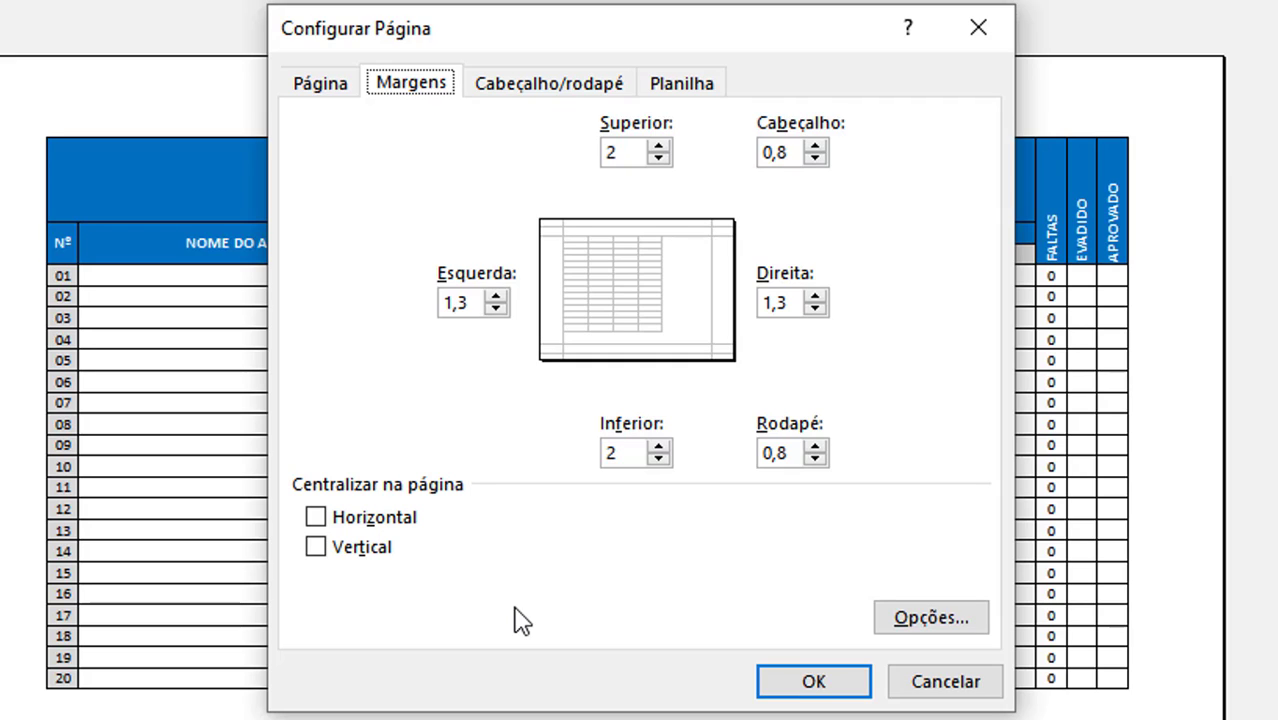
pyautogui.click(315, 516)
pyautogui.click(316, 548)
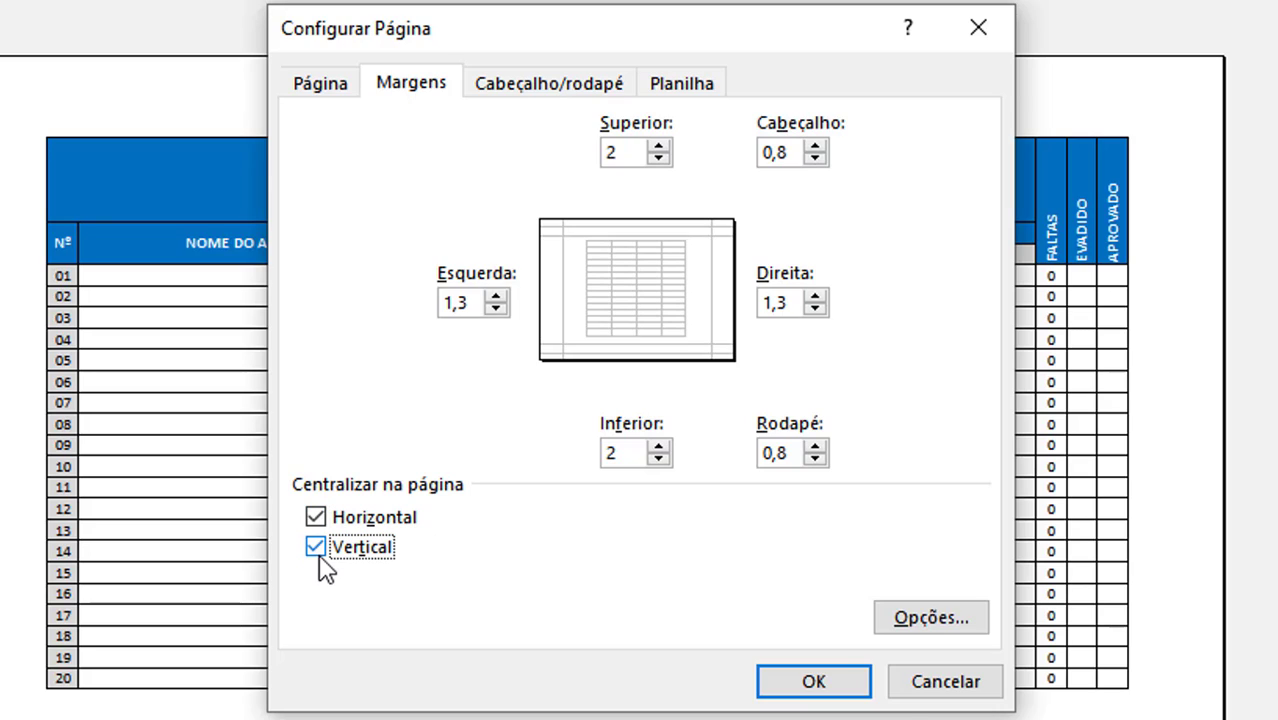
pyautogui.click(845, 686)
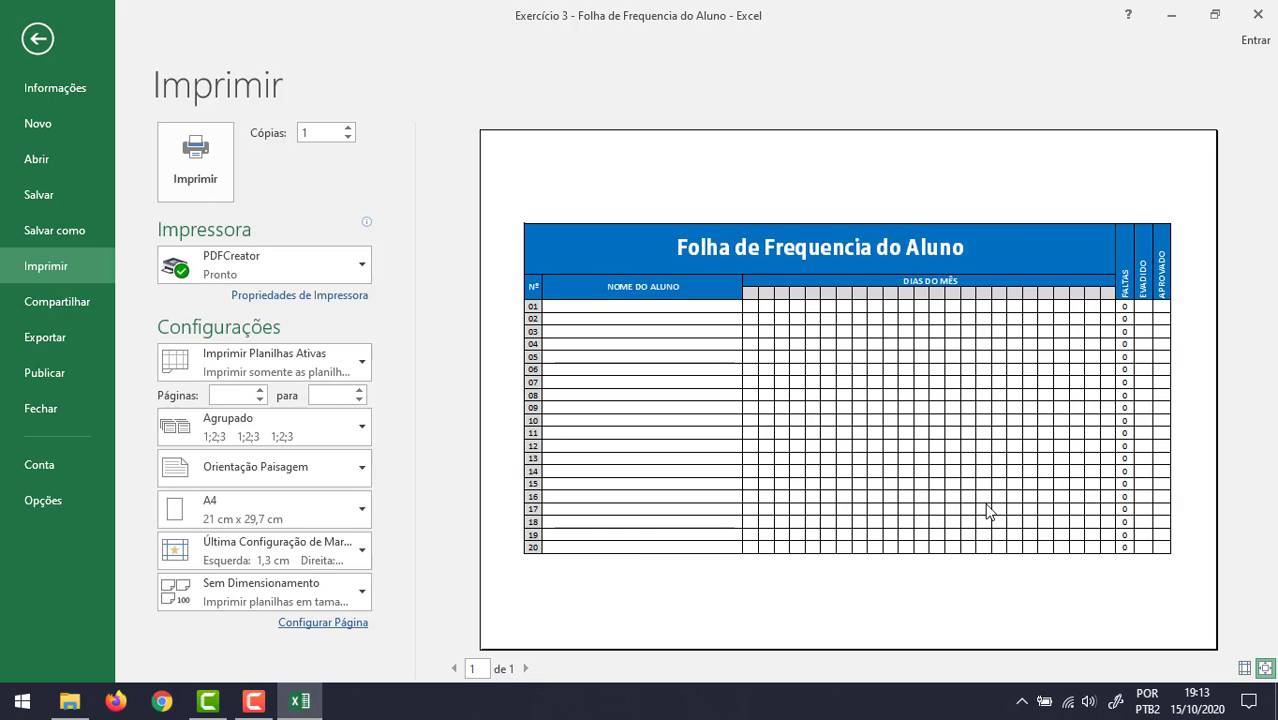
# Step: Untick Vertical centering so only horizontal centering remains, then reopen Configurar Página
pyautogui.click(296, 624)
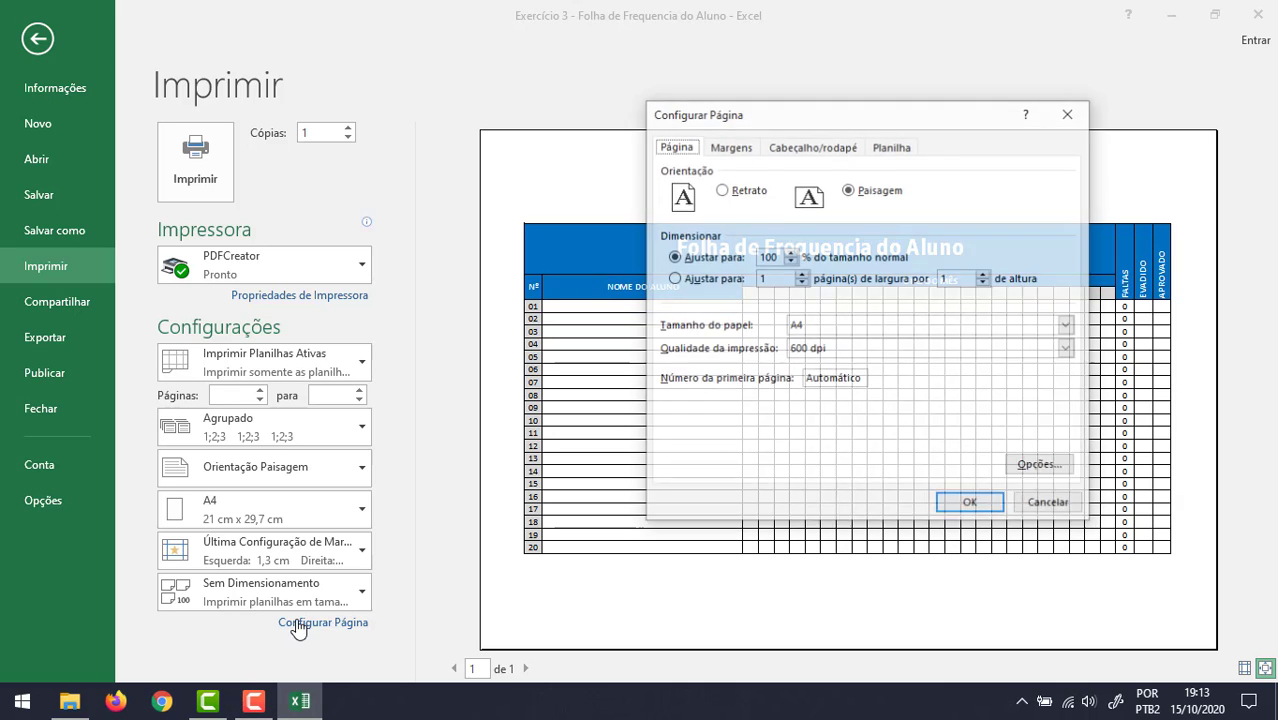
pyautogui.click(758, 152)
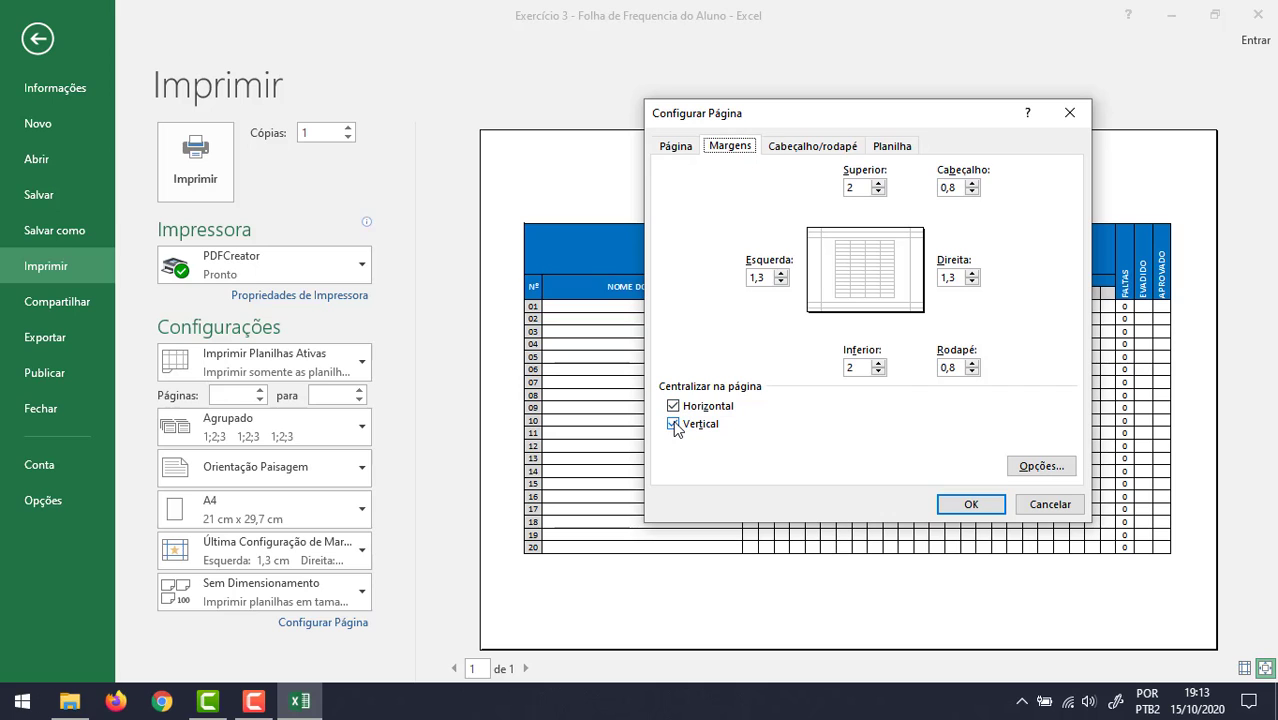
pyautogui.click(674, 425)
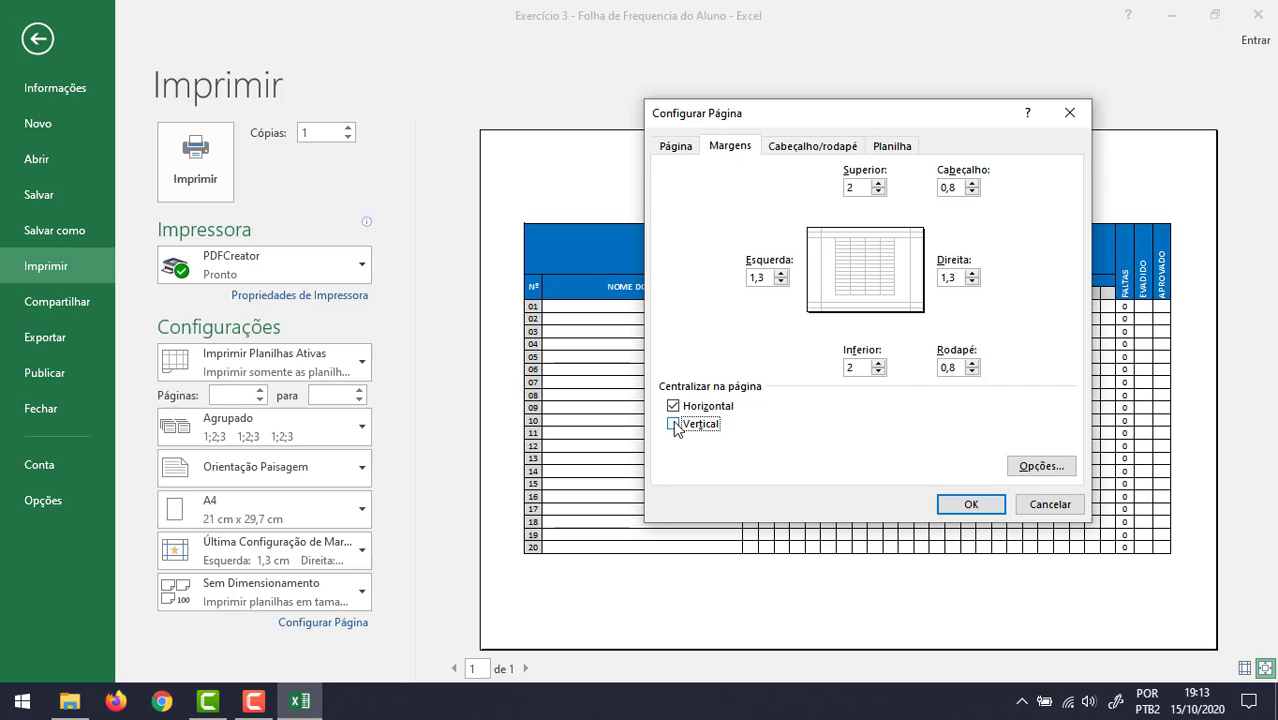
pyautogui.click(970, 504)
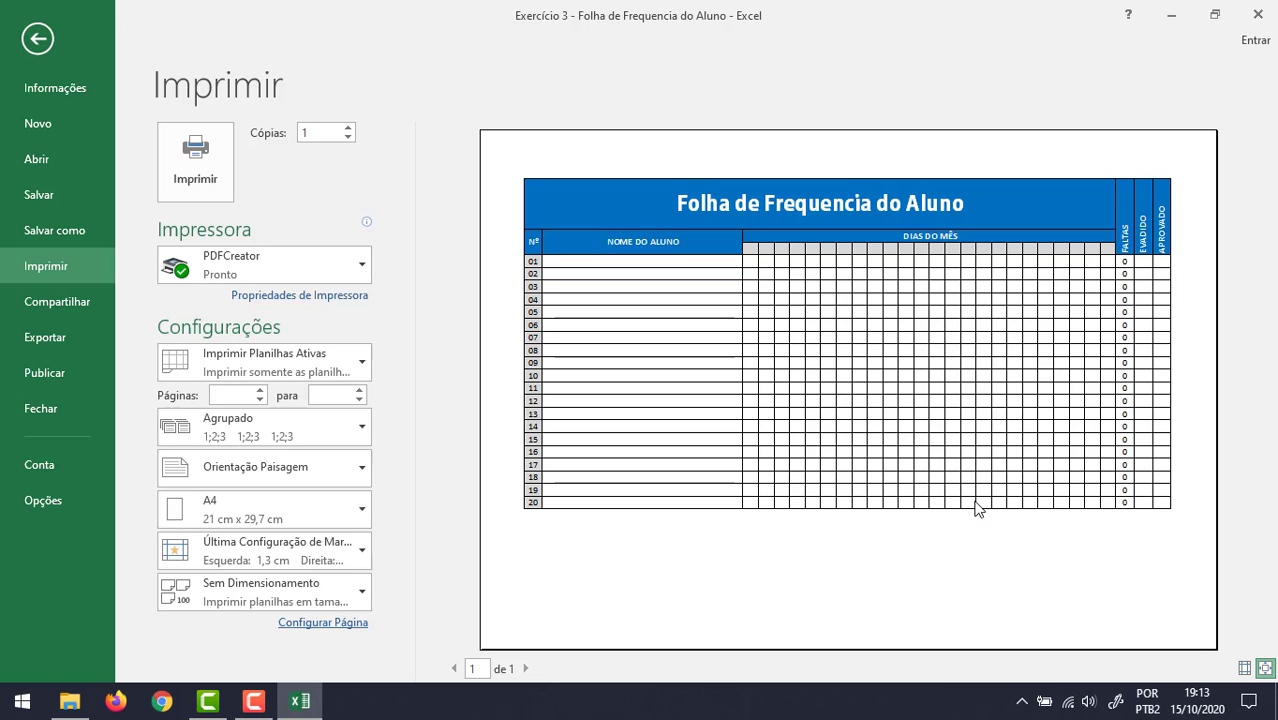
pyautogui.click(308, 626)
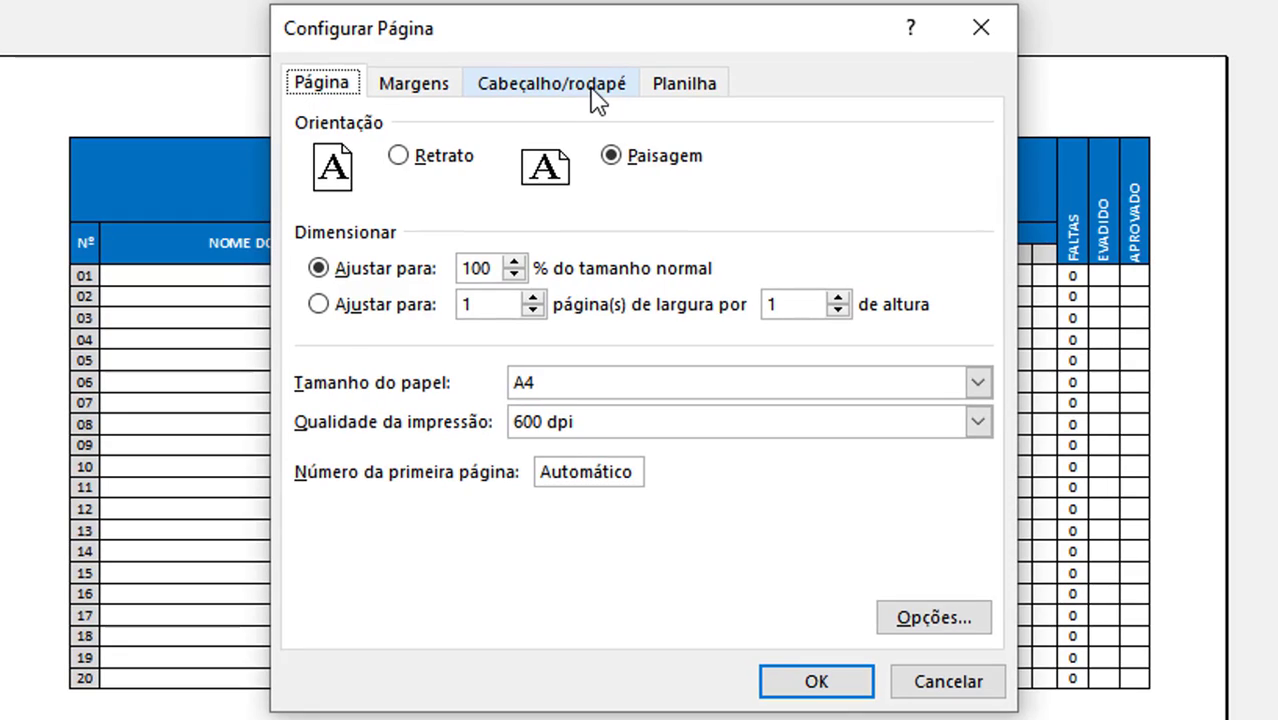
# Step: Enter the author's name in the right section of a custom footer and confirm
pyautogui.click(595, 88)
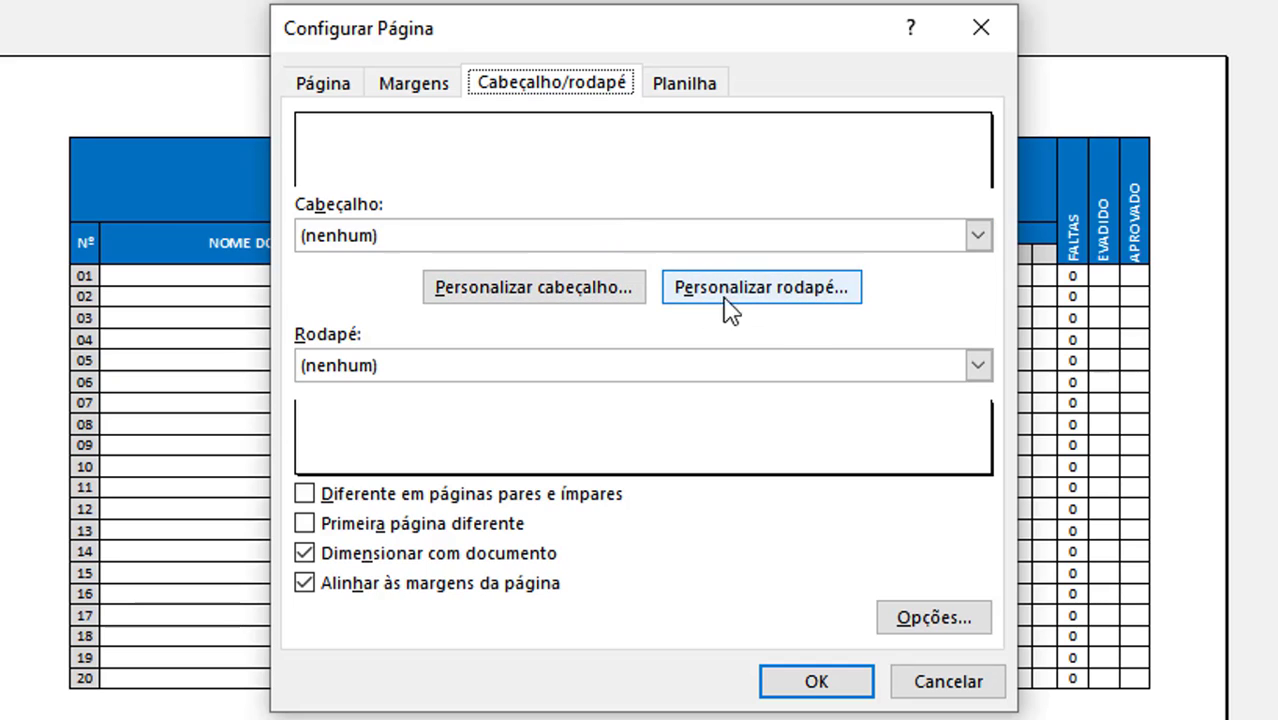
pyautogui.click(838, 298)
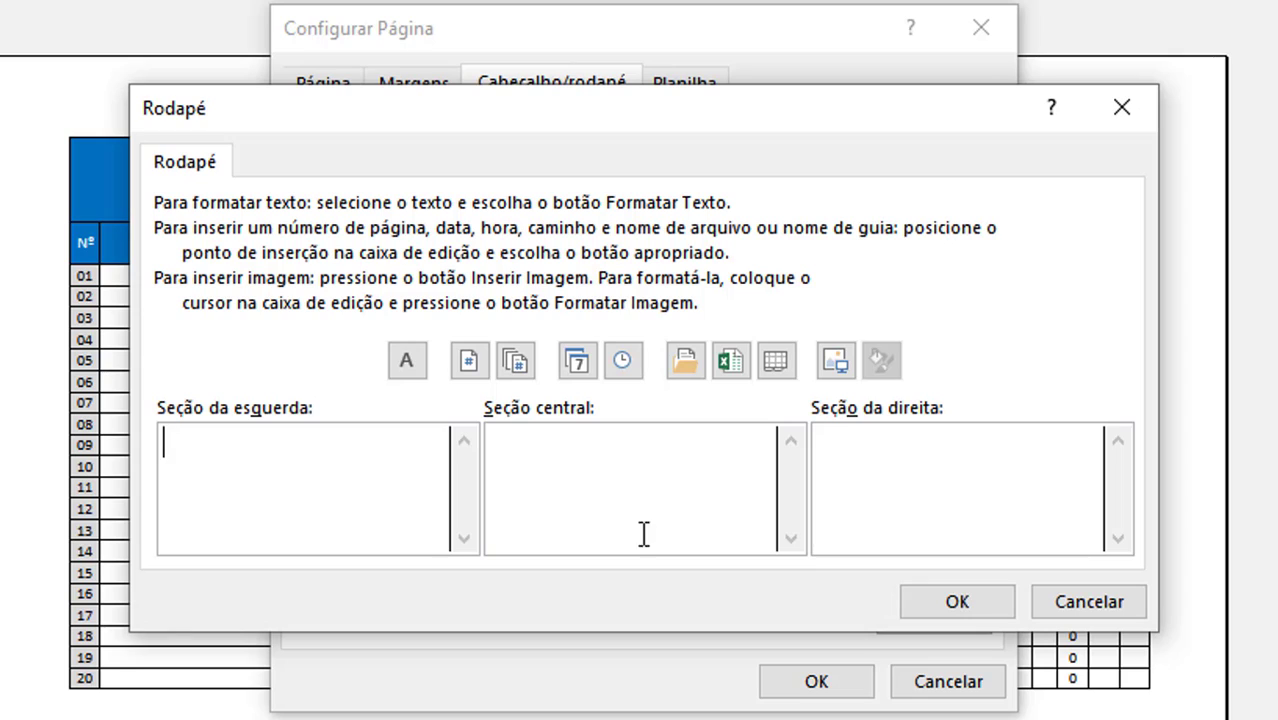
pyautogui.click(685, 491)
pyautogui.click(913, 465)
pyautogui.write('Gabriel')
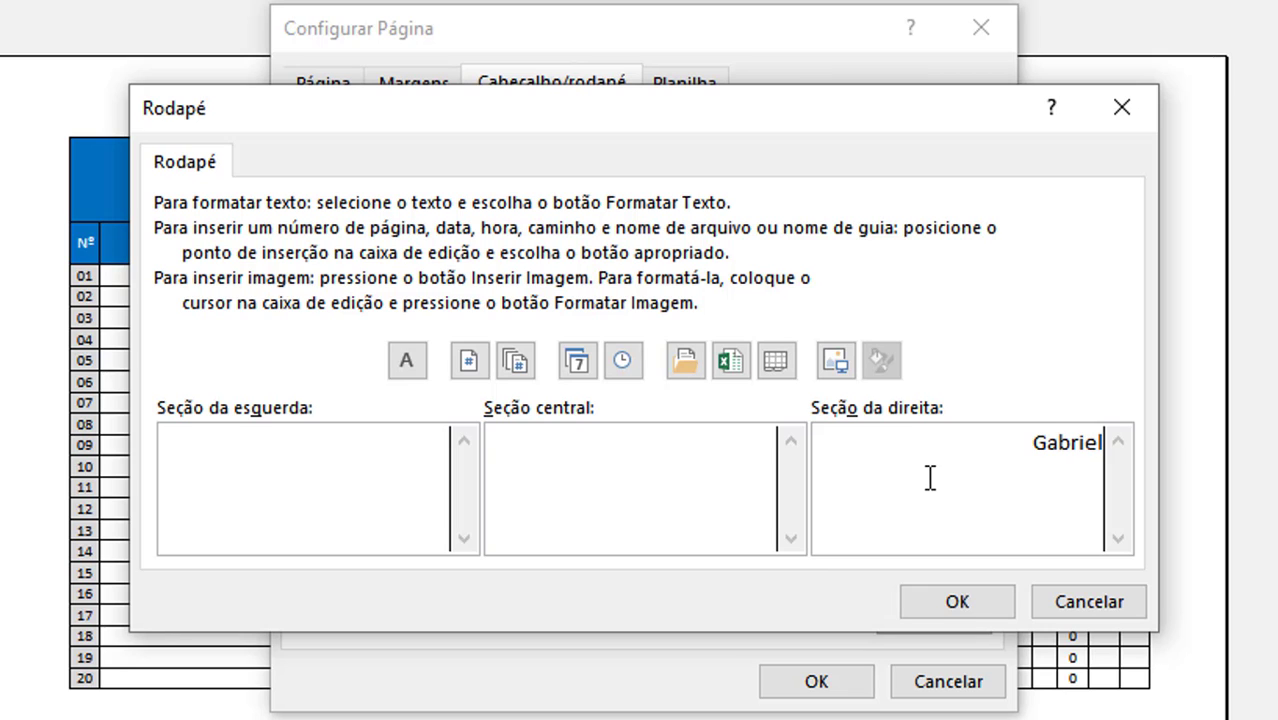
pyautogui.write(' Leal')
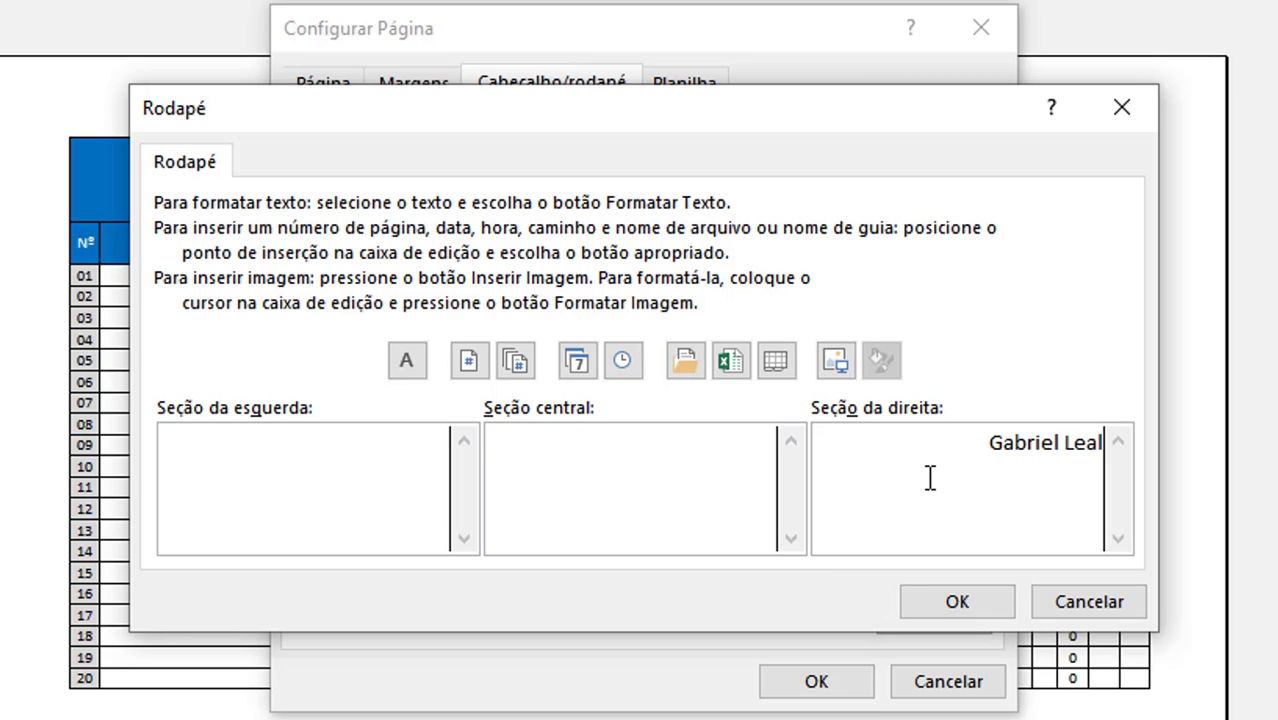
pyautogui.click(966, 601)
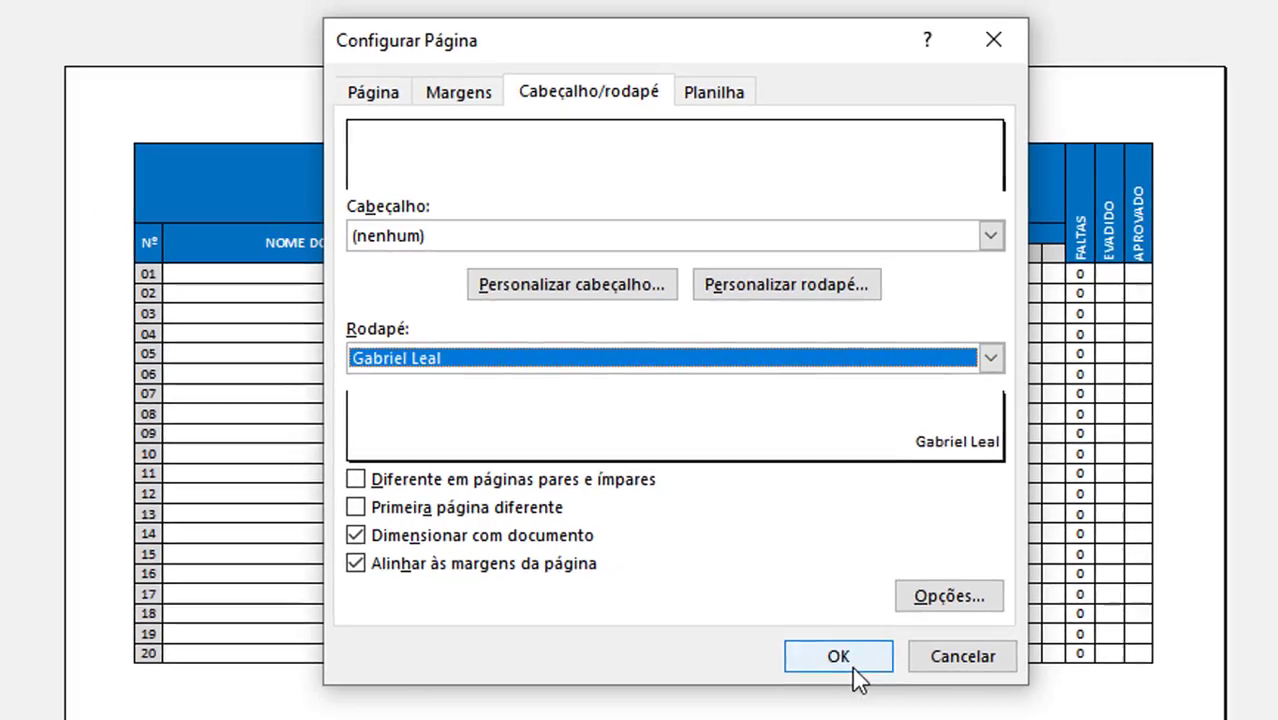
# Step: Confirm the author's-name footer in Configurar Página and show the available printers
pyautogui.click(855, 681)
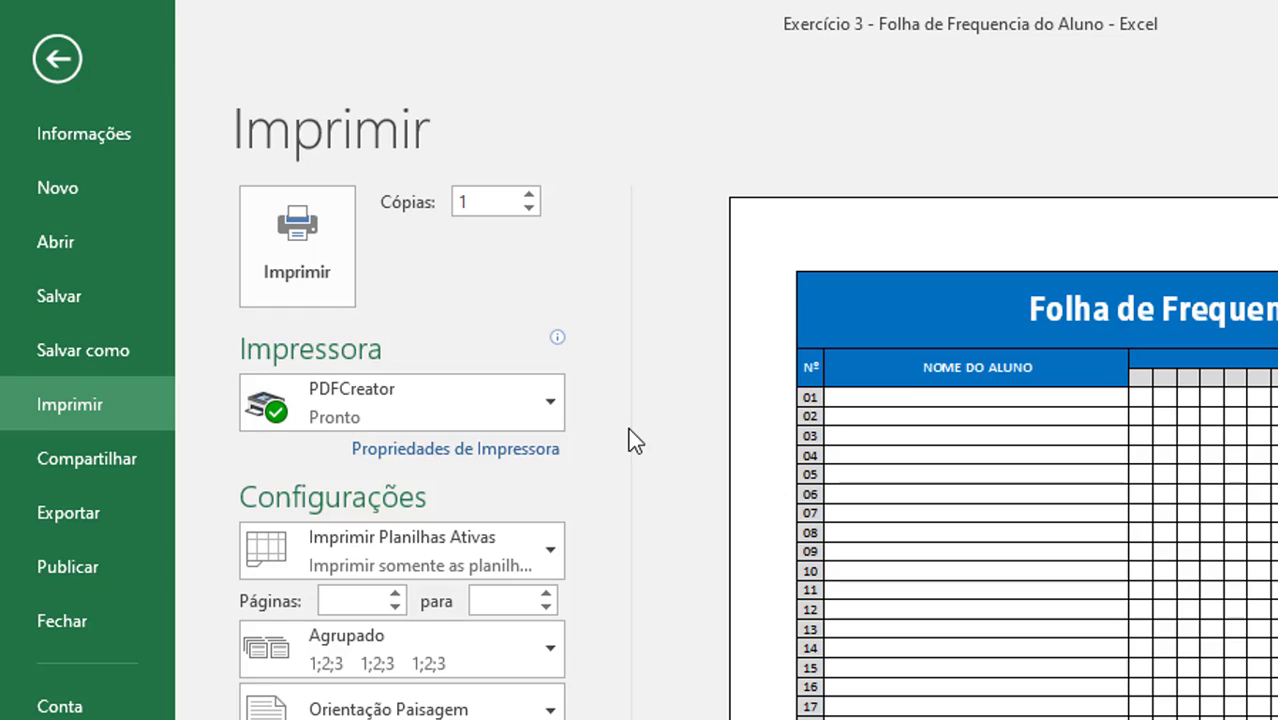
pyautogui.click(545, 402)
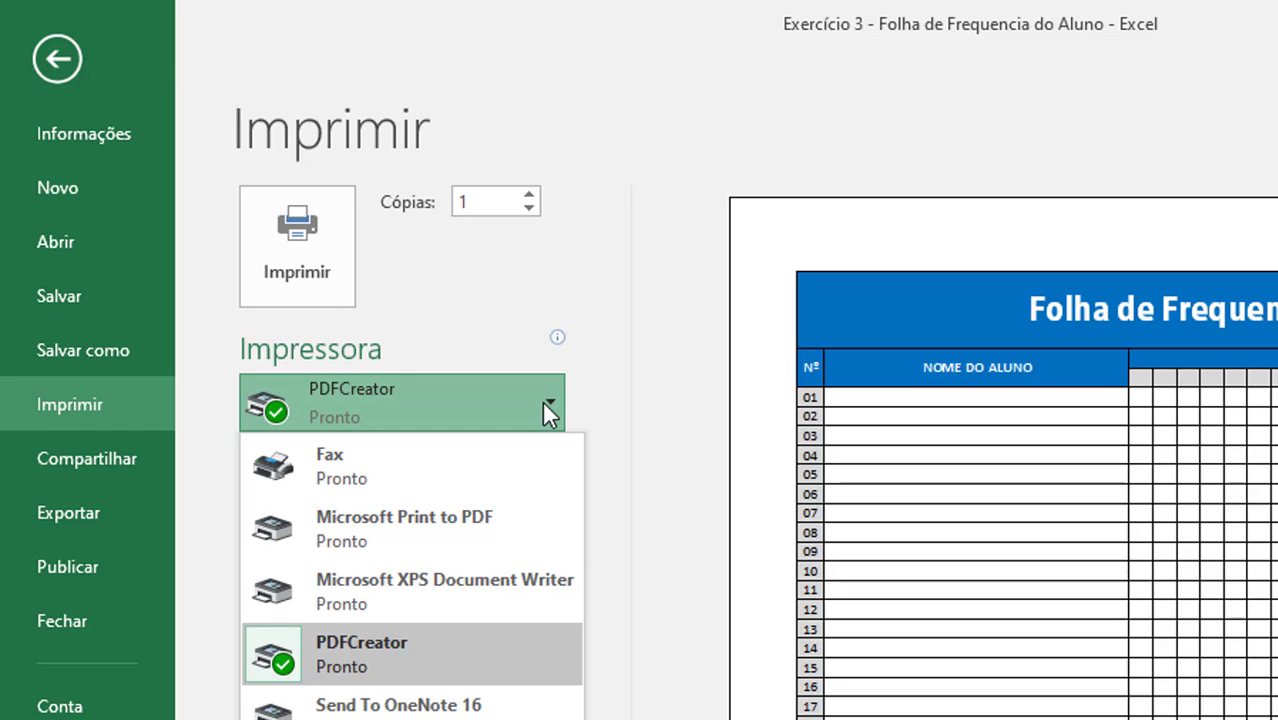
# Step: Print the attendance sheet using the PDFCreator printer
pyautogui.click(407, 647)
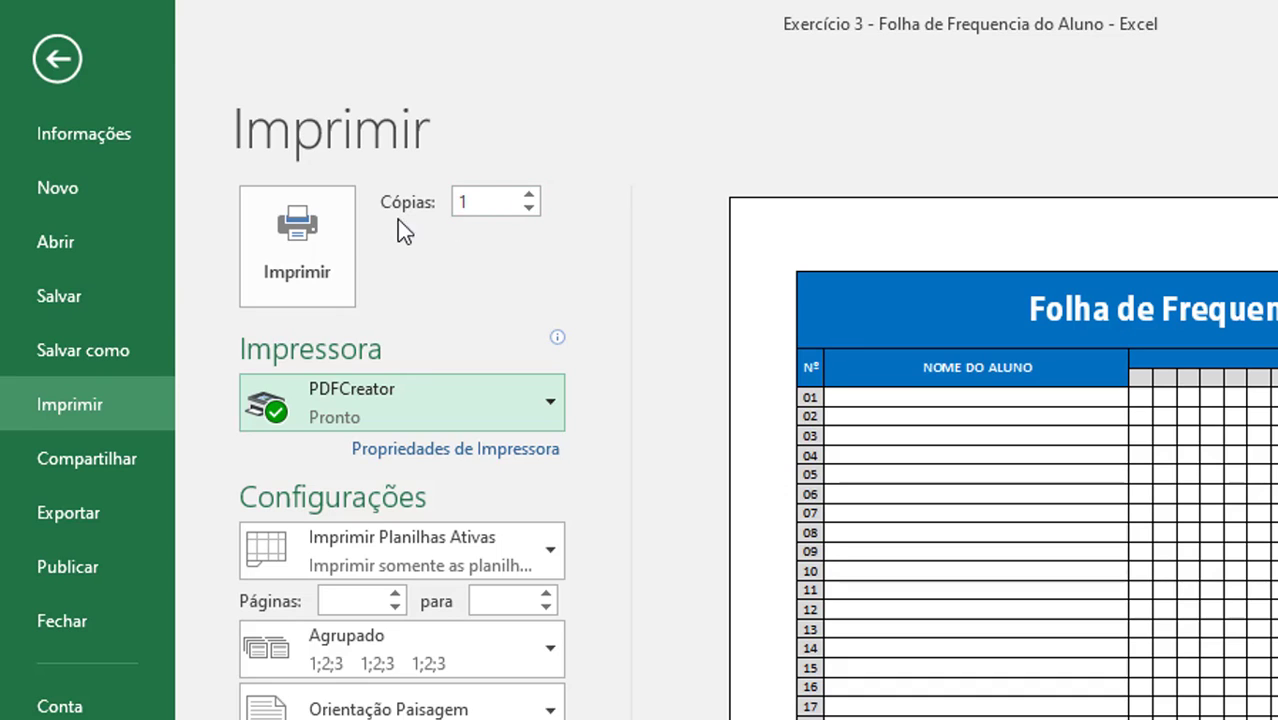
pyautogui.click(285, 233)
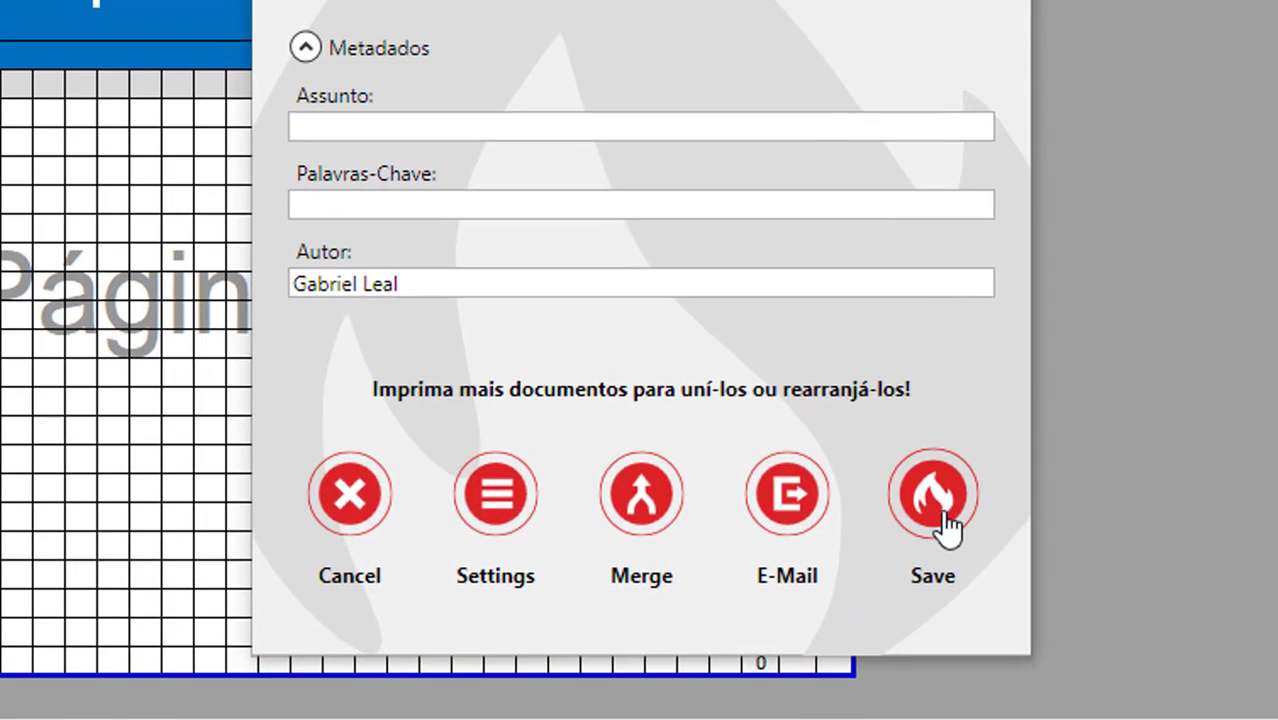
# Step: Save the converted 'Exercício 3 - Folha de Frequencia do Aluno' from PDFCreator
pyautogui.click(936, 497)
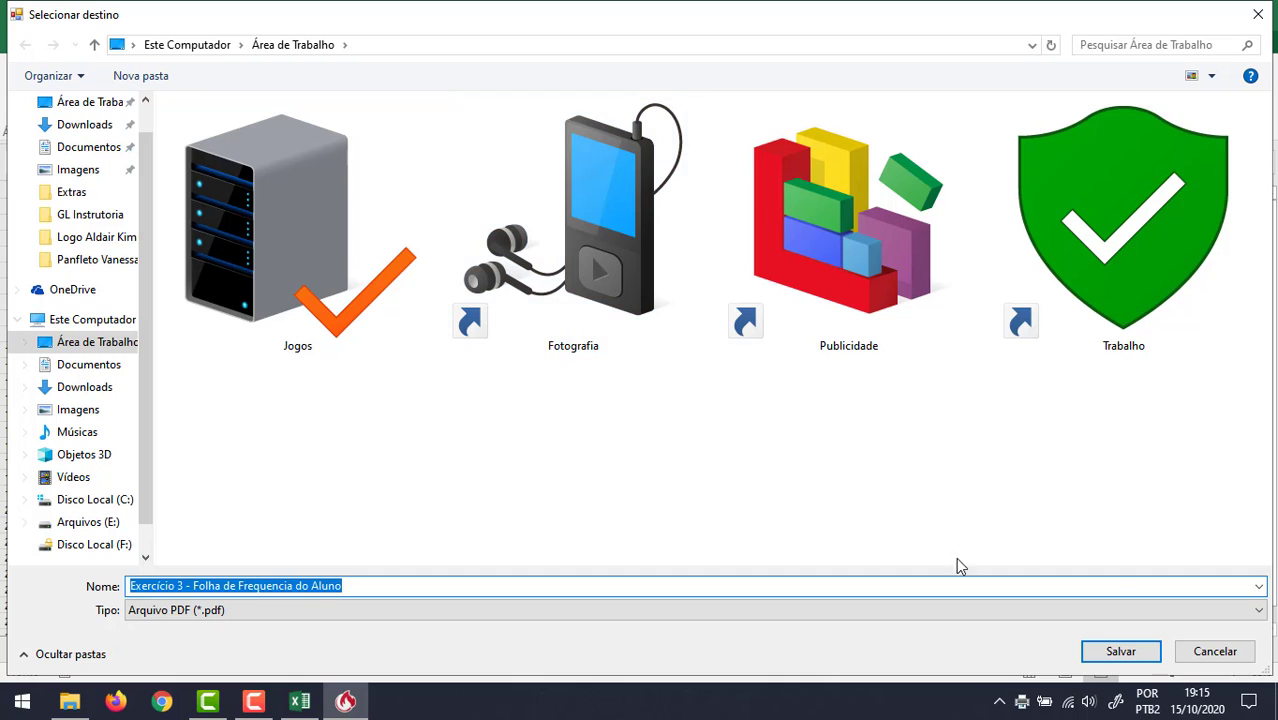
# Step: Save the PDF to Área de Trabalho, close the PDF Architect and update prompts, and minimize Excel
pyautogui.click(1119, 652)
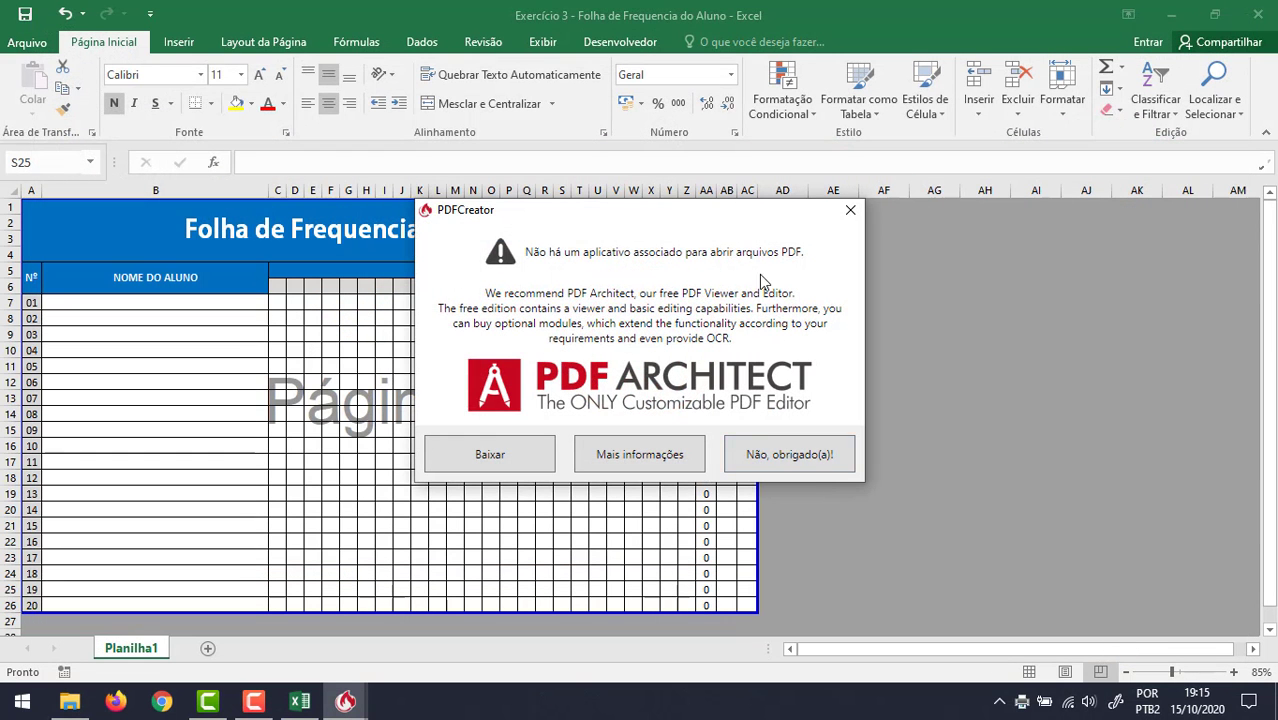
pyautogui.click(850, 210)
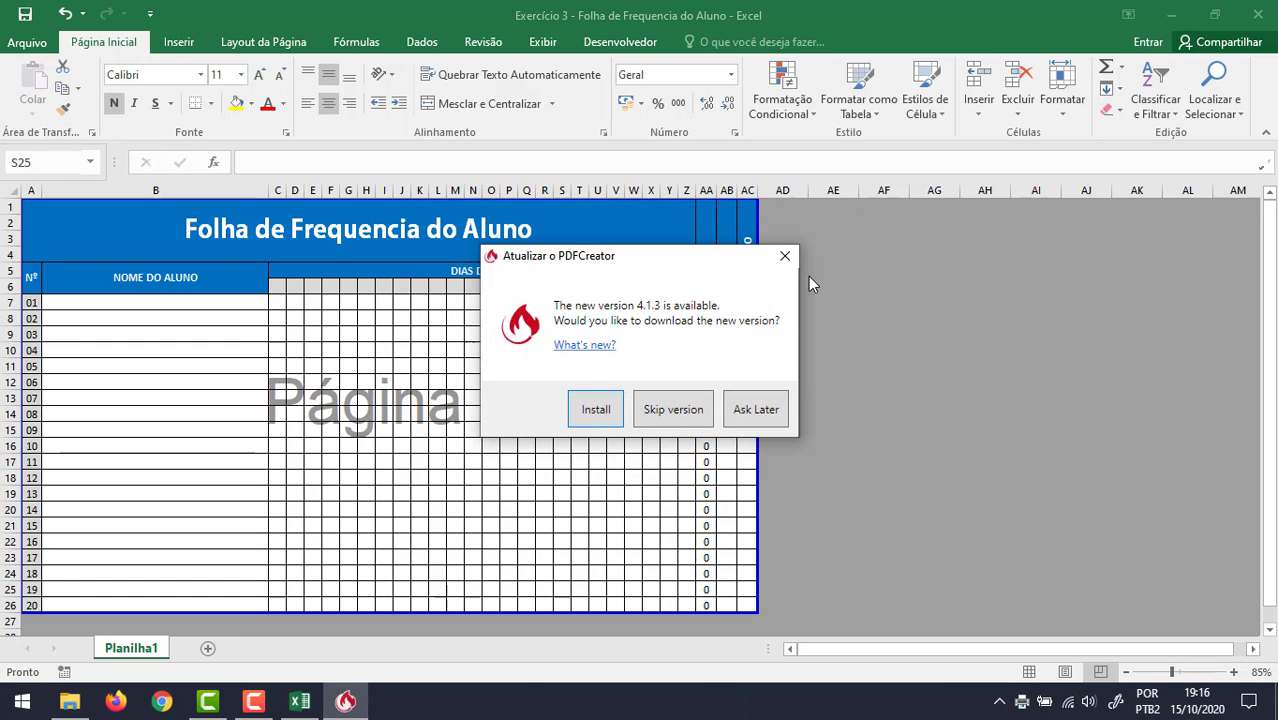
pyautogui.click(784, 259)
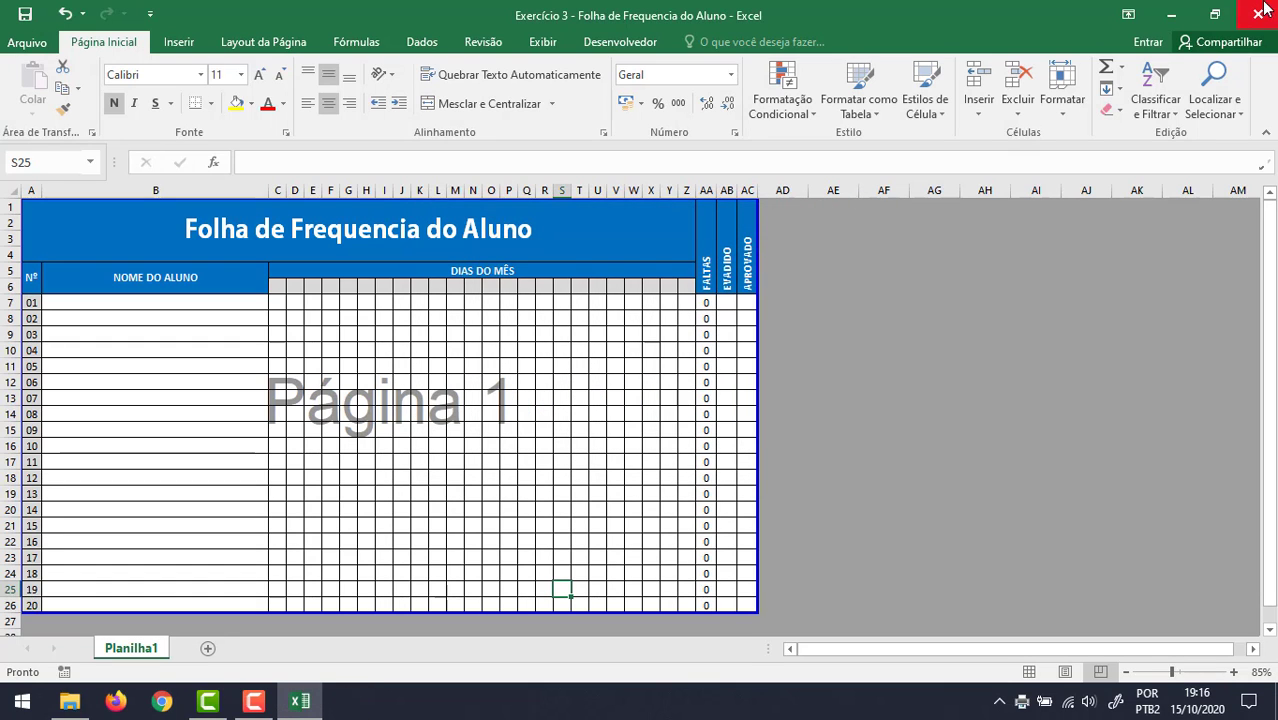
pyautogui.click(1171, 14)
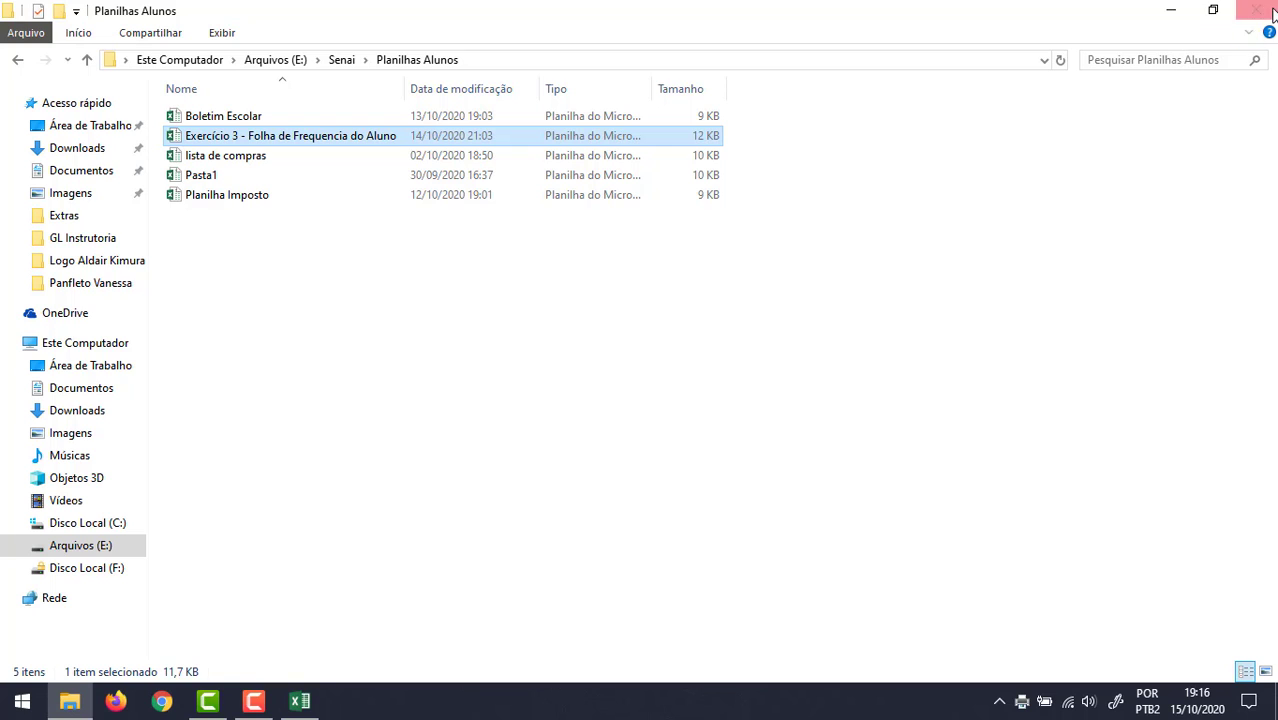
# Step: Open 'Exercício 3 - Folha de Frequencia do Aluno' PDF from the desktop in Adobe Reader
pyautogui.click(1180, 14)
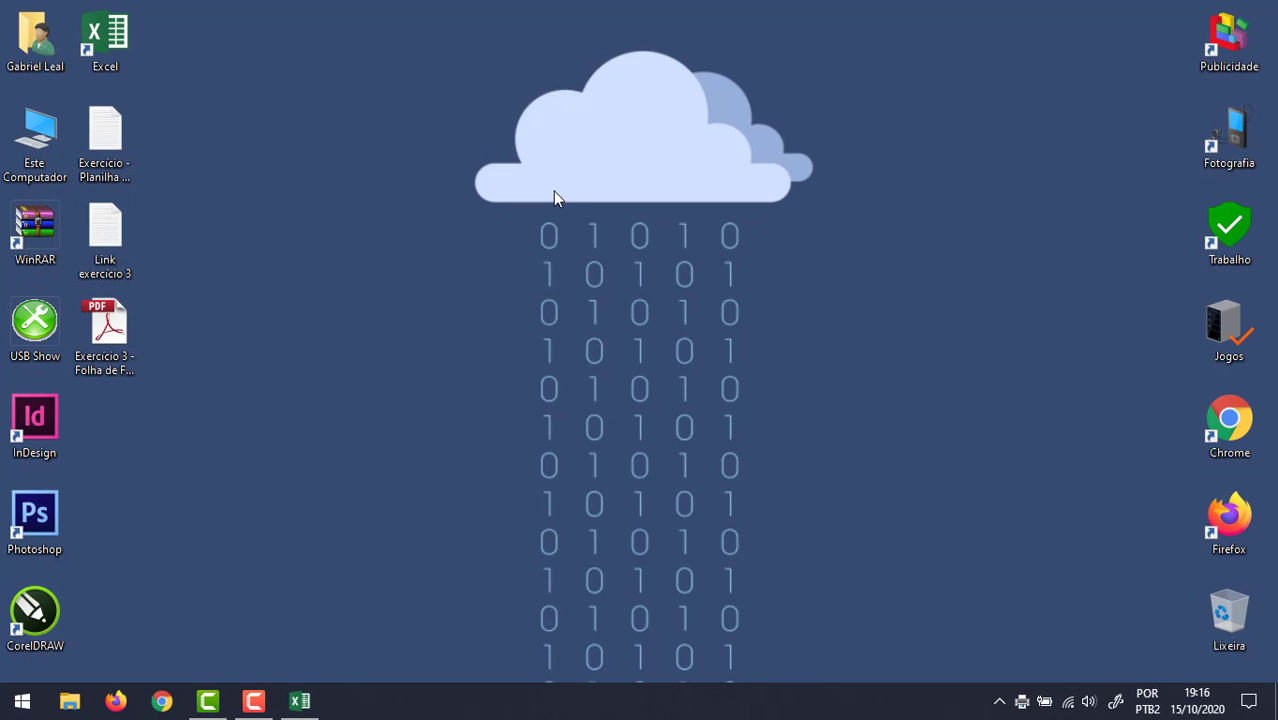
pyautogui.click(120, 310)
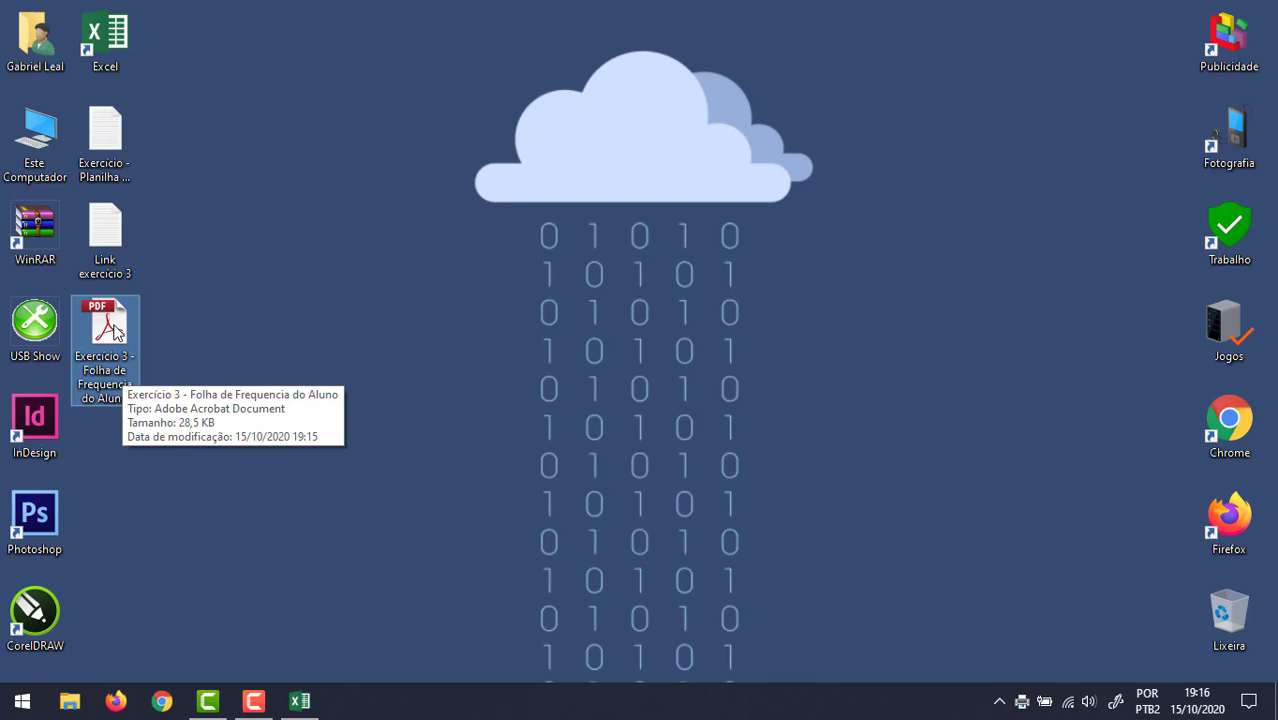
pyautogui.doubleClick(113, 331)
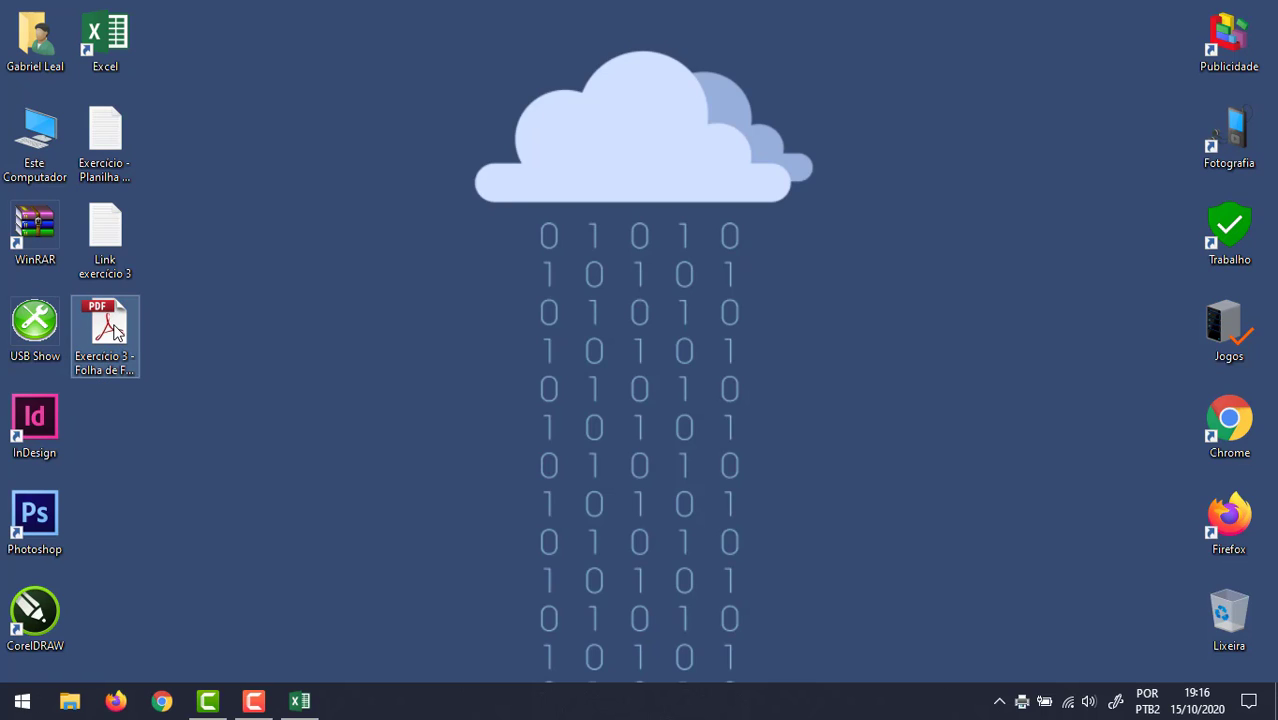